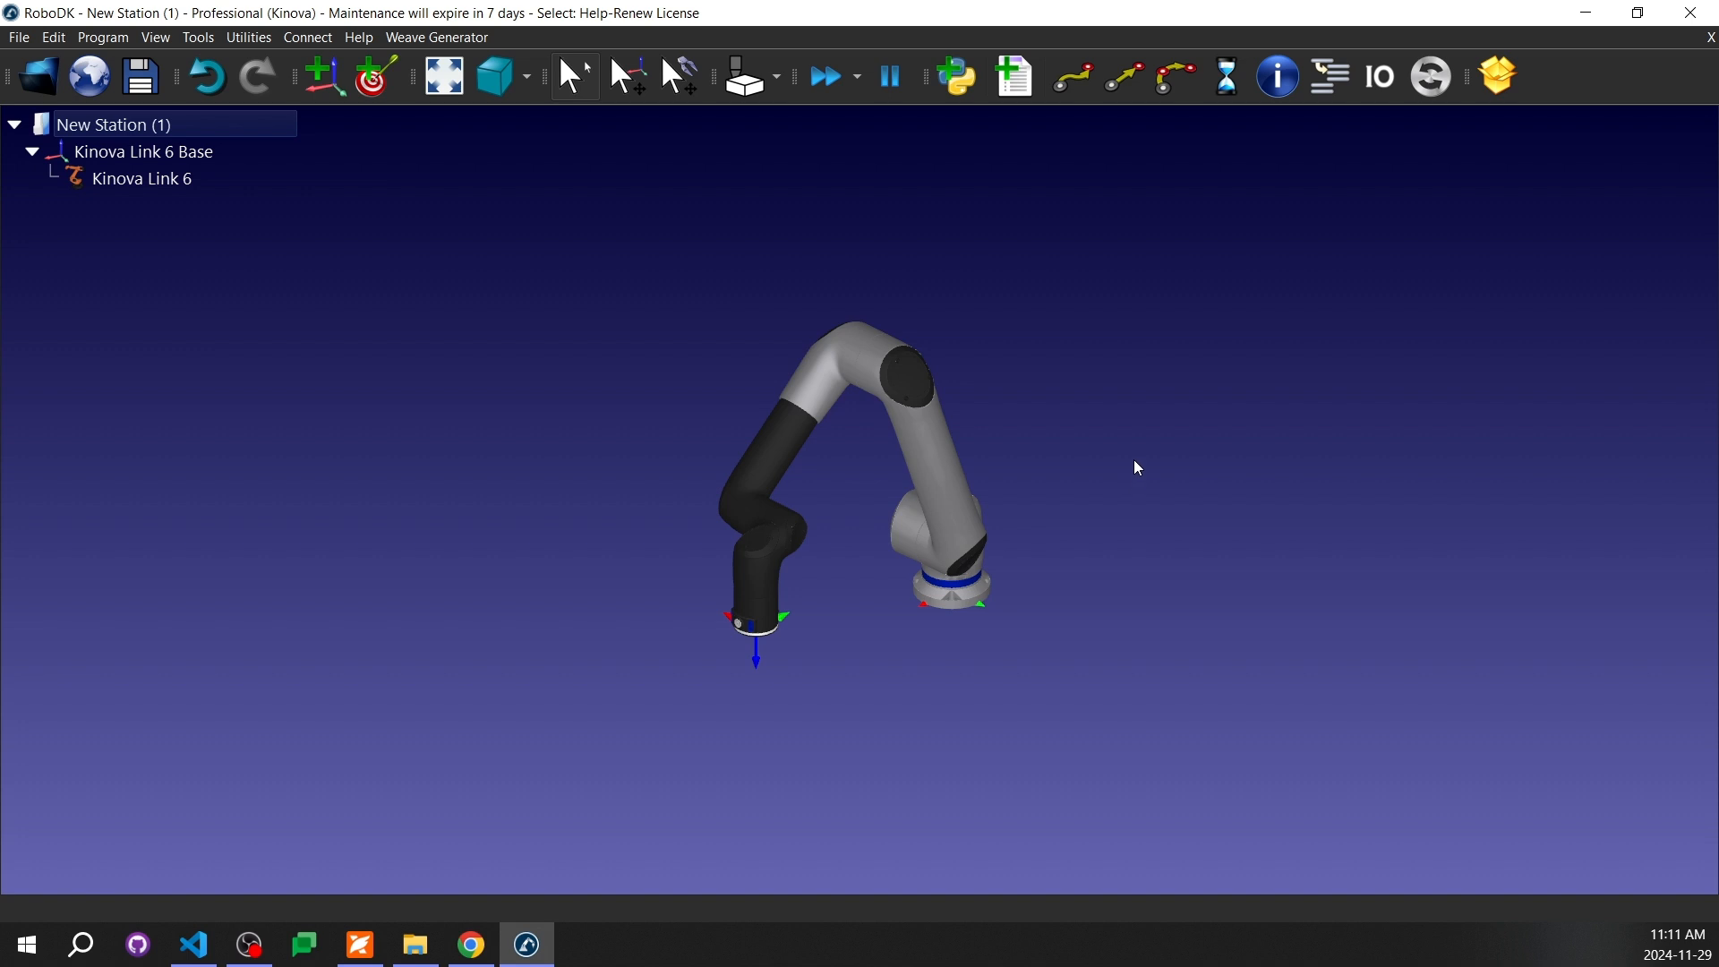
- Load the PEN HOLDER tool onto the Kinova Link 6 robot and add the table model to the station
left_click(416, 944)
left_click_drag(462, 272, 462, 609)
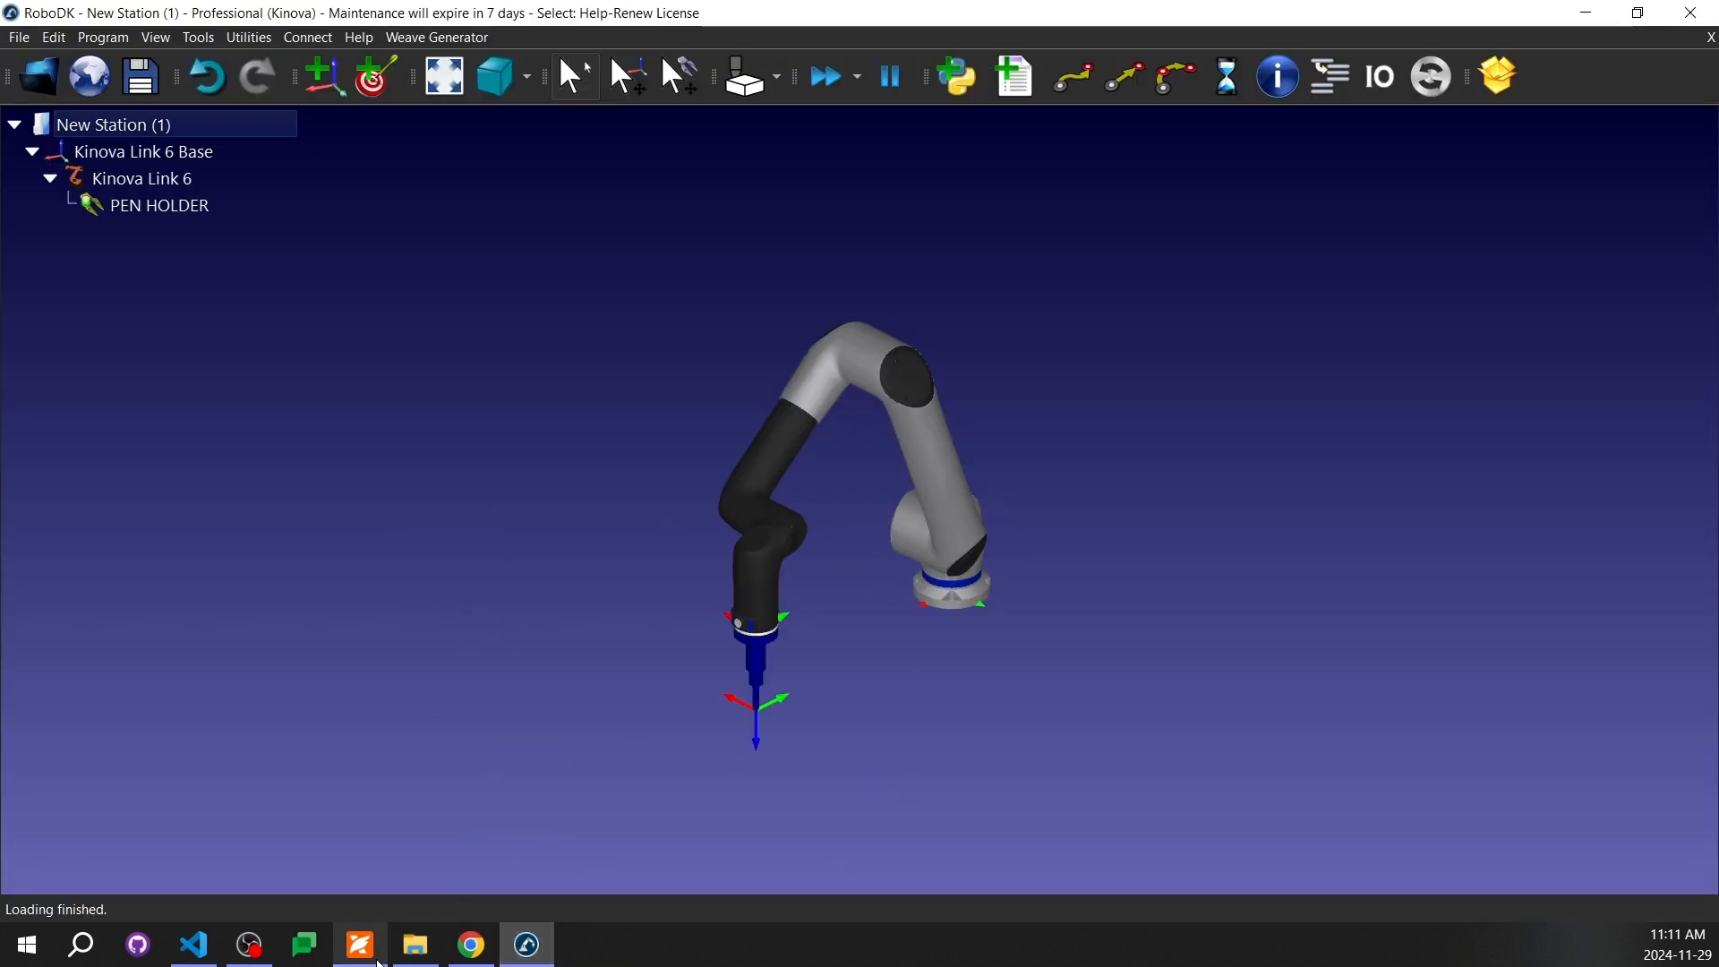
left_click(416, 944)
left_click_drag(422, 288, 512, 535)
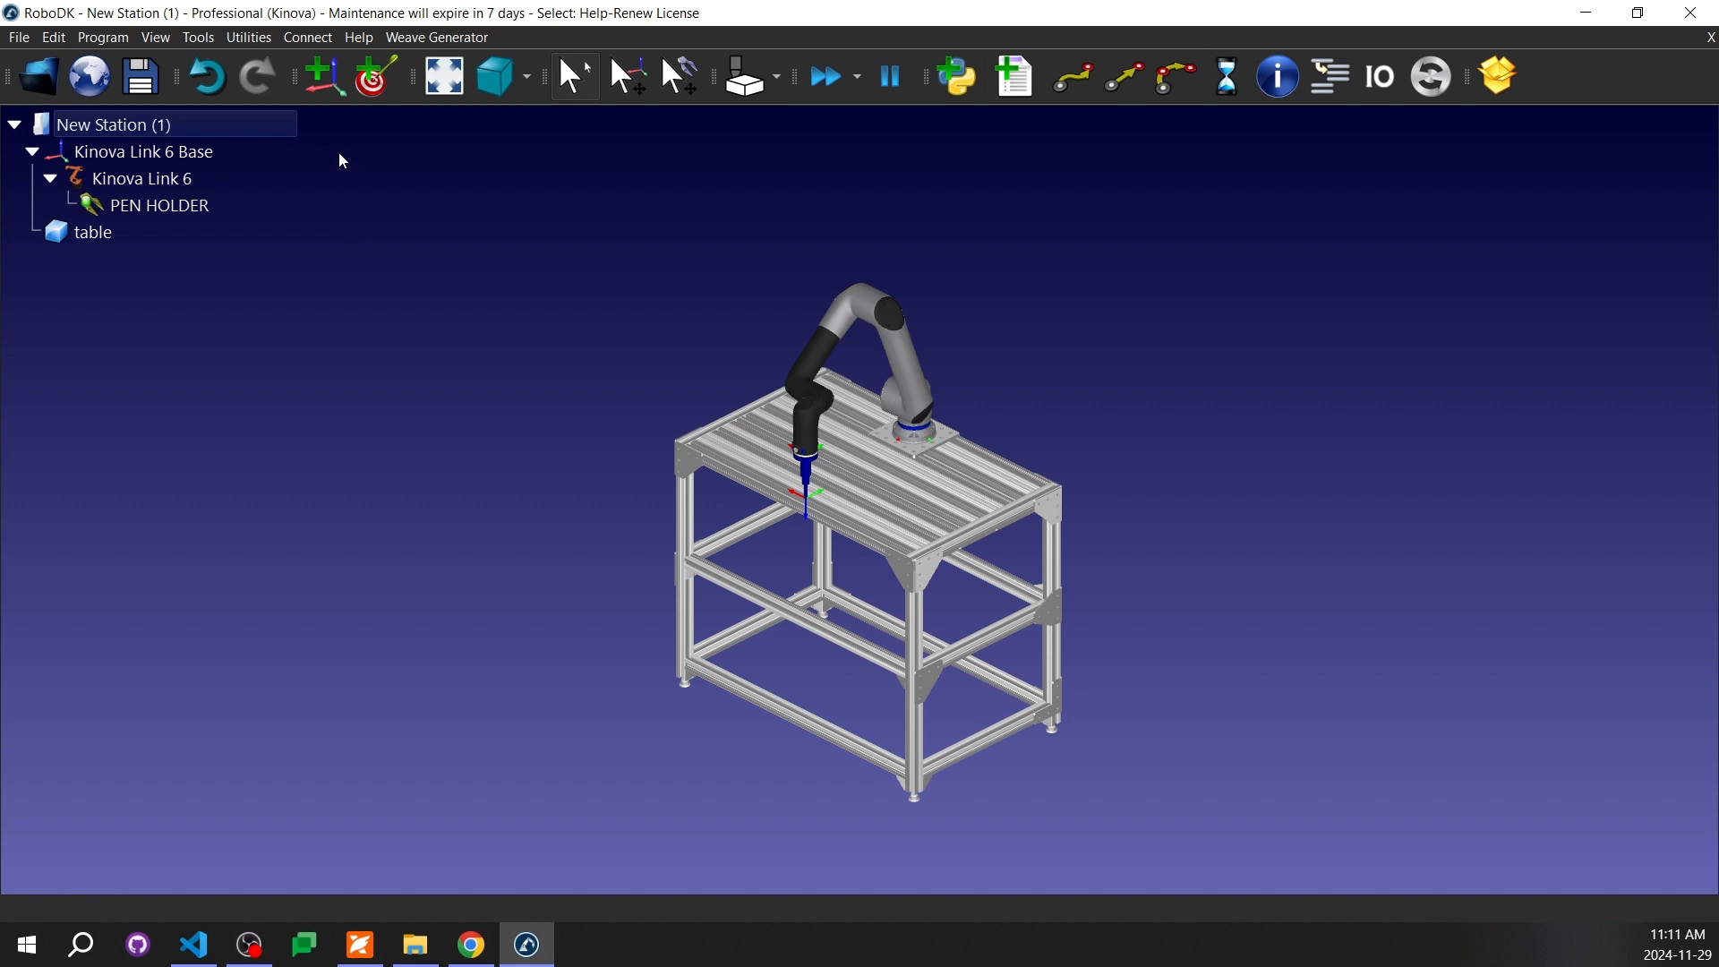
- Add a reference frame to the station and set its position to X 550 mm and Y -210 mm
left_click(335, 90)
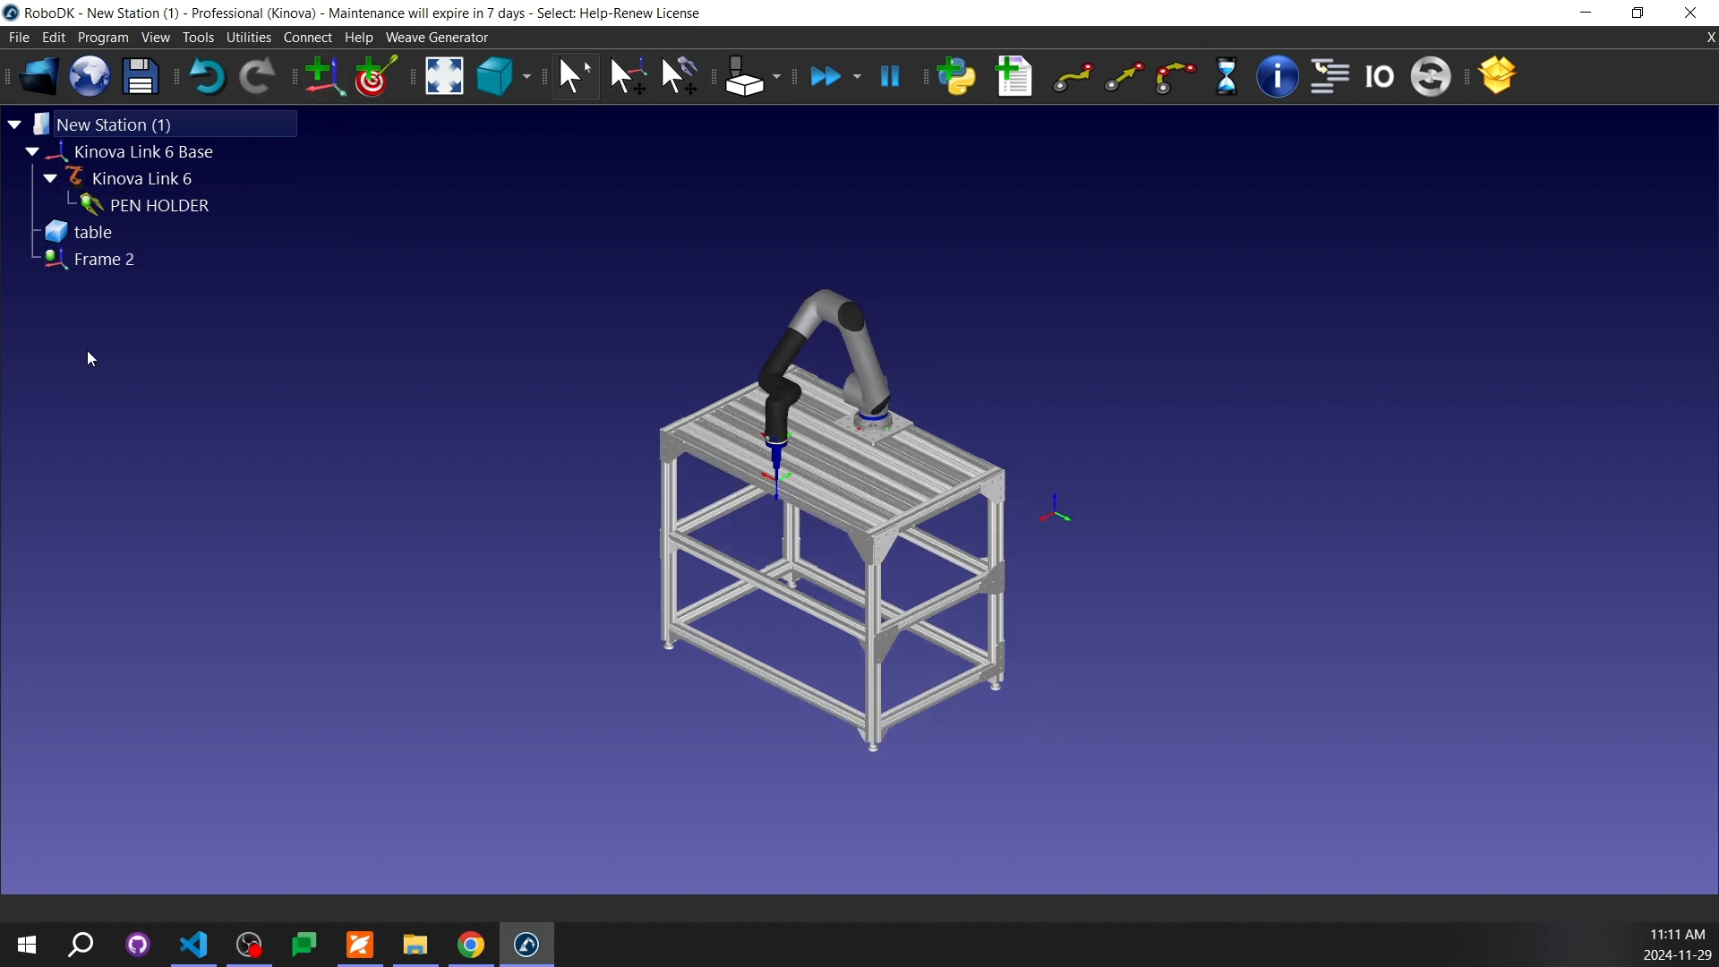
double_click(99, 259)
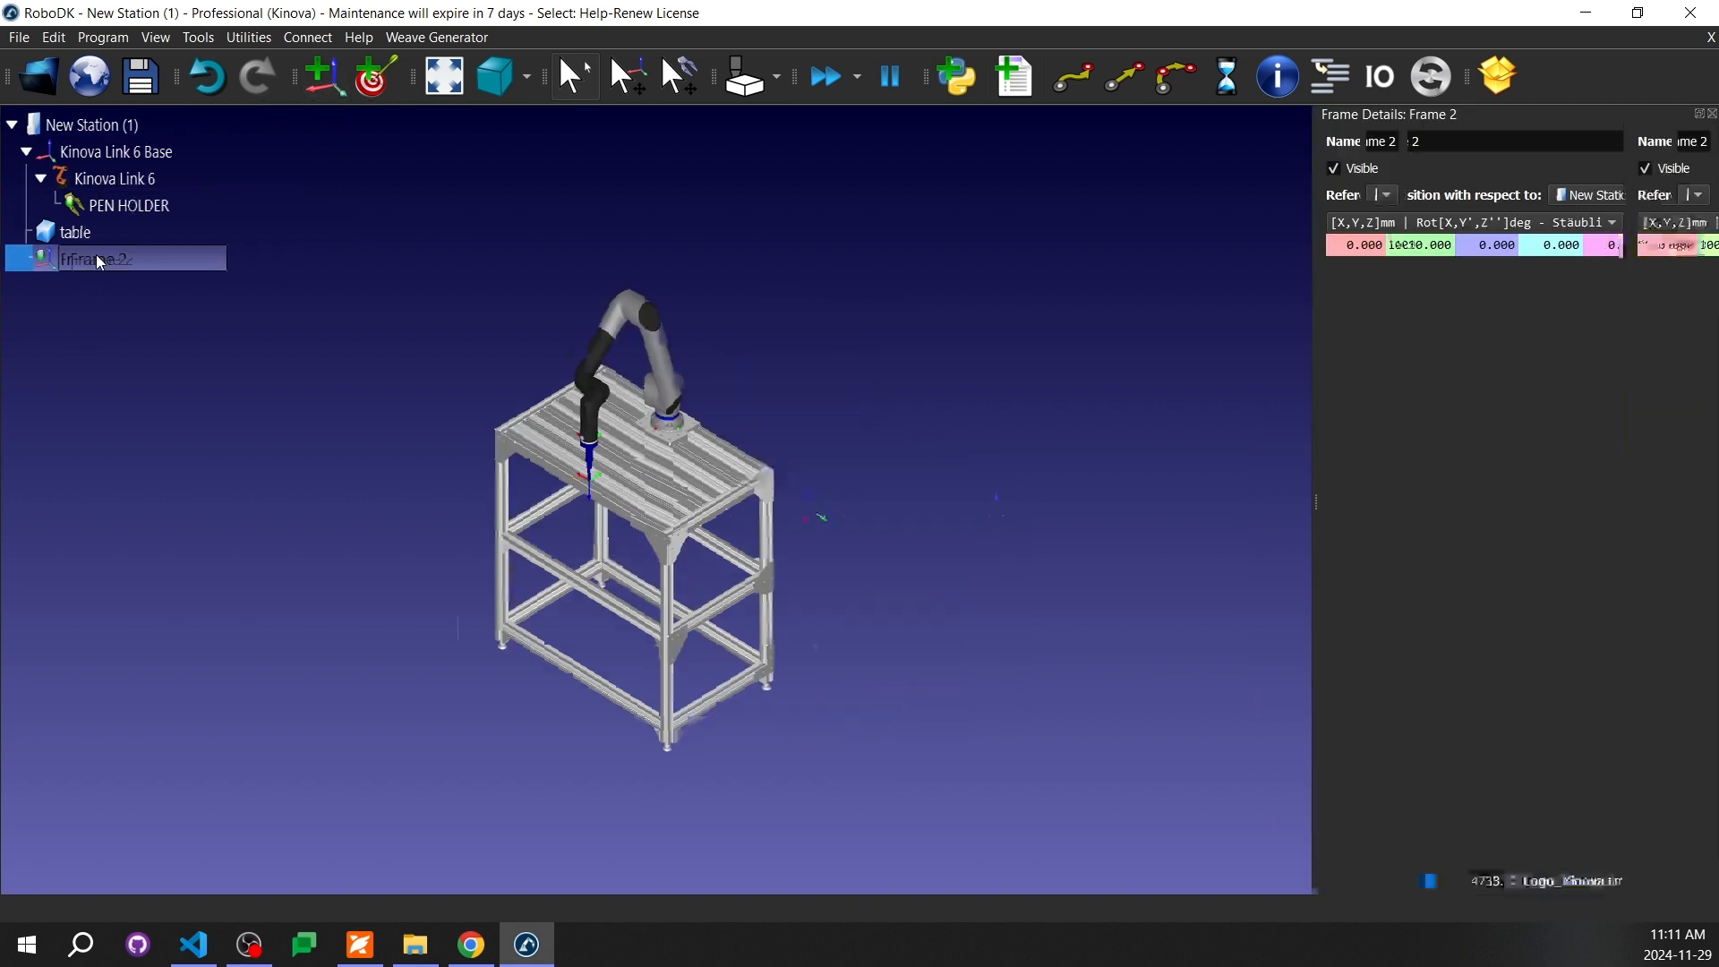
double_click(1374, 245)
type("55")
key("BackSpace")
key("BackSpace")
key("BackSpace")
key("BackSpace")
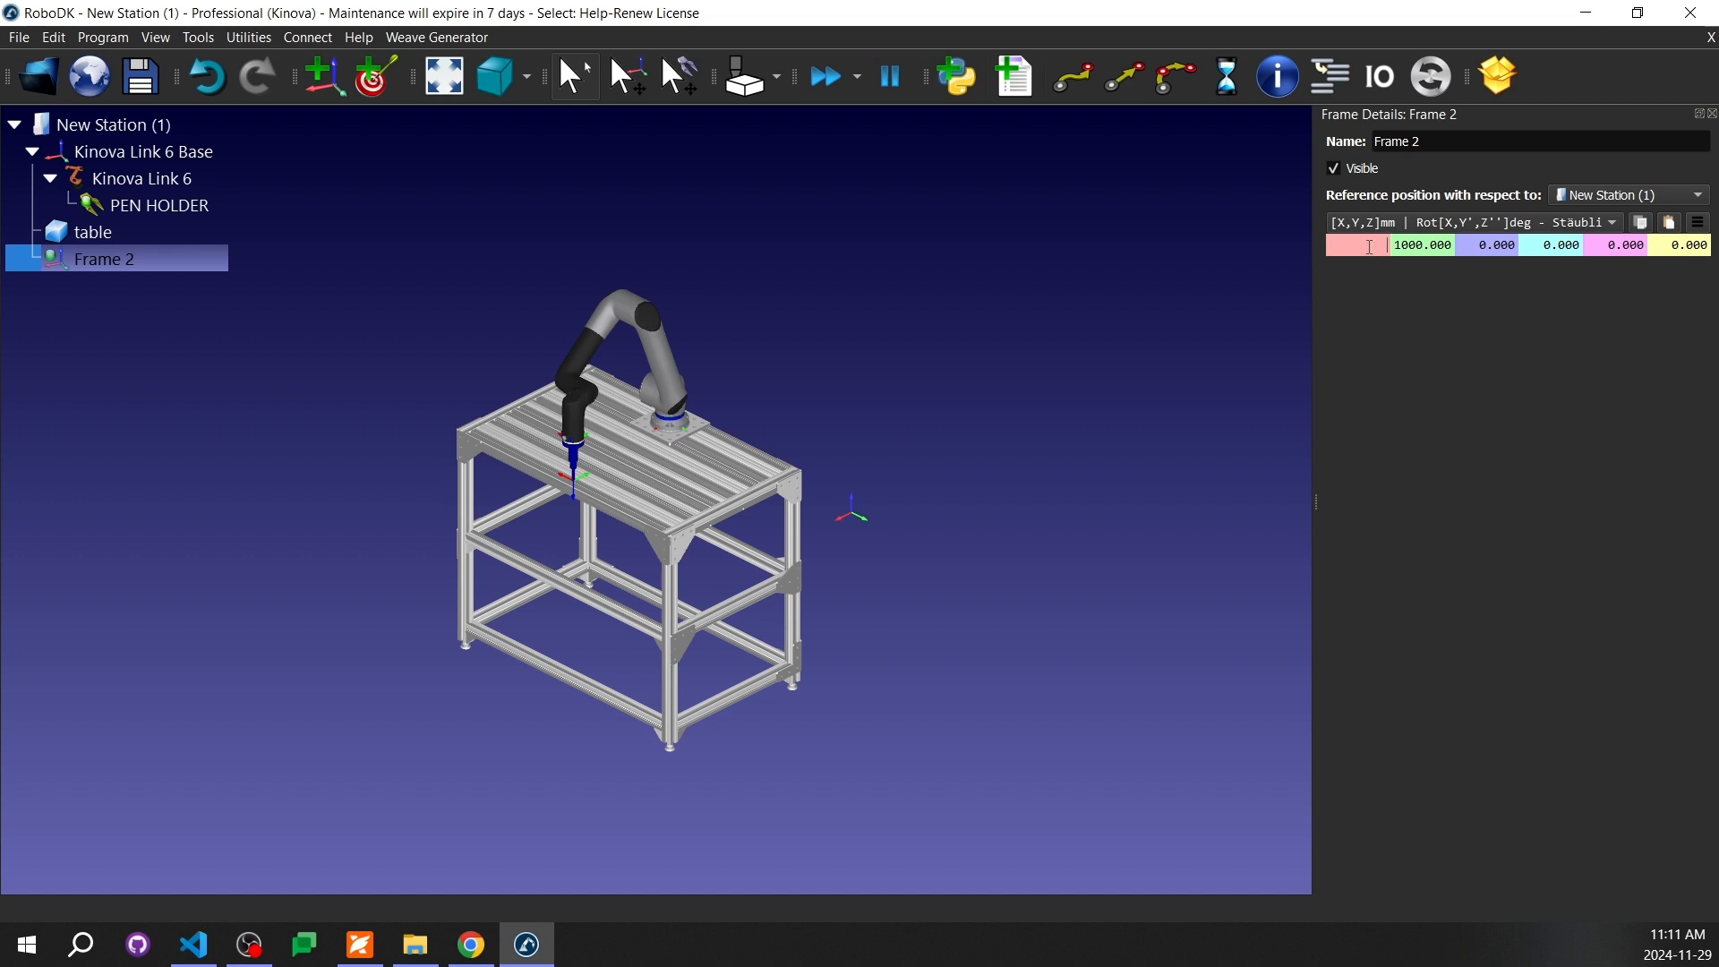
type("550")
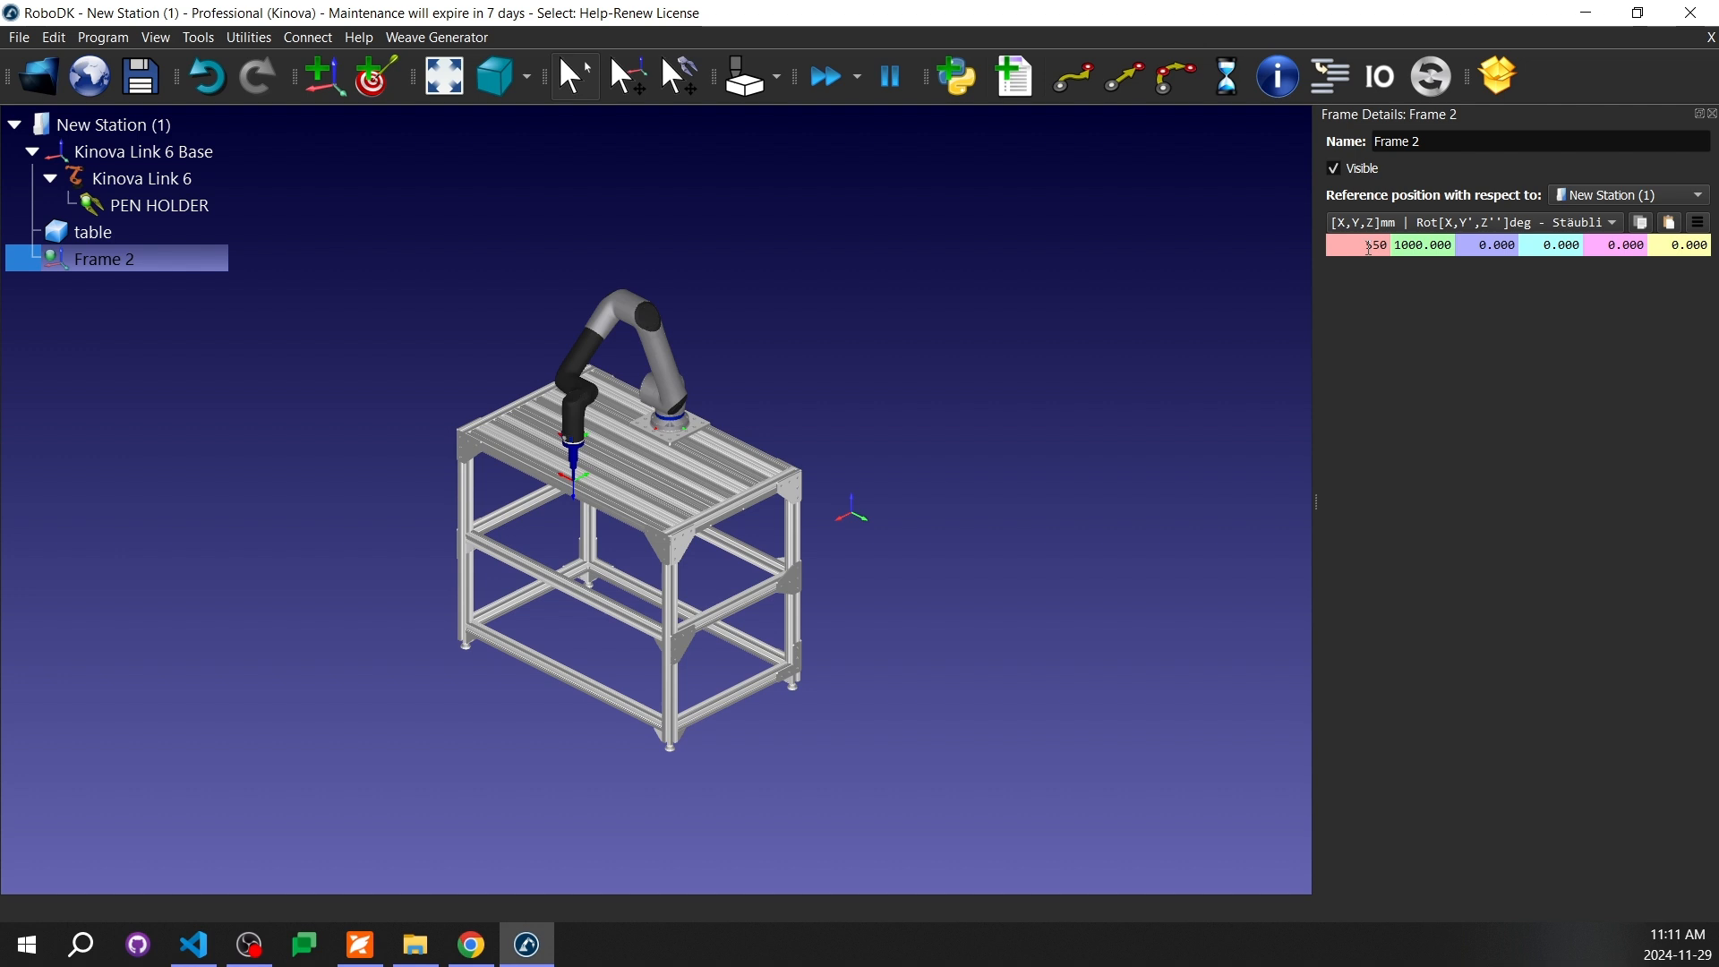
key("Tab")
type("-210")
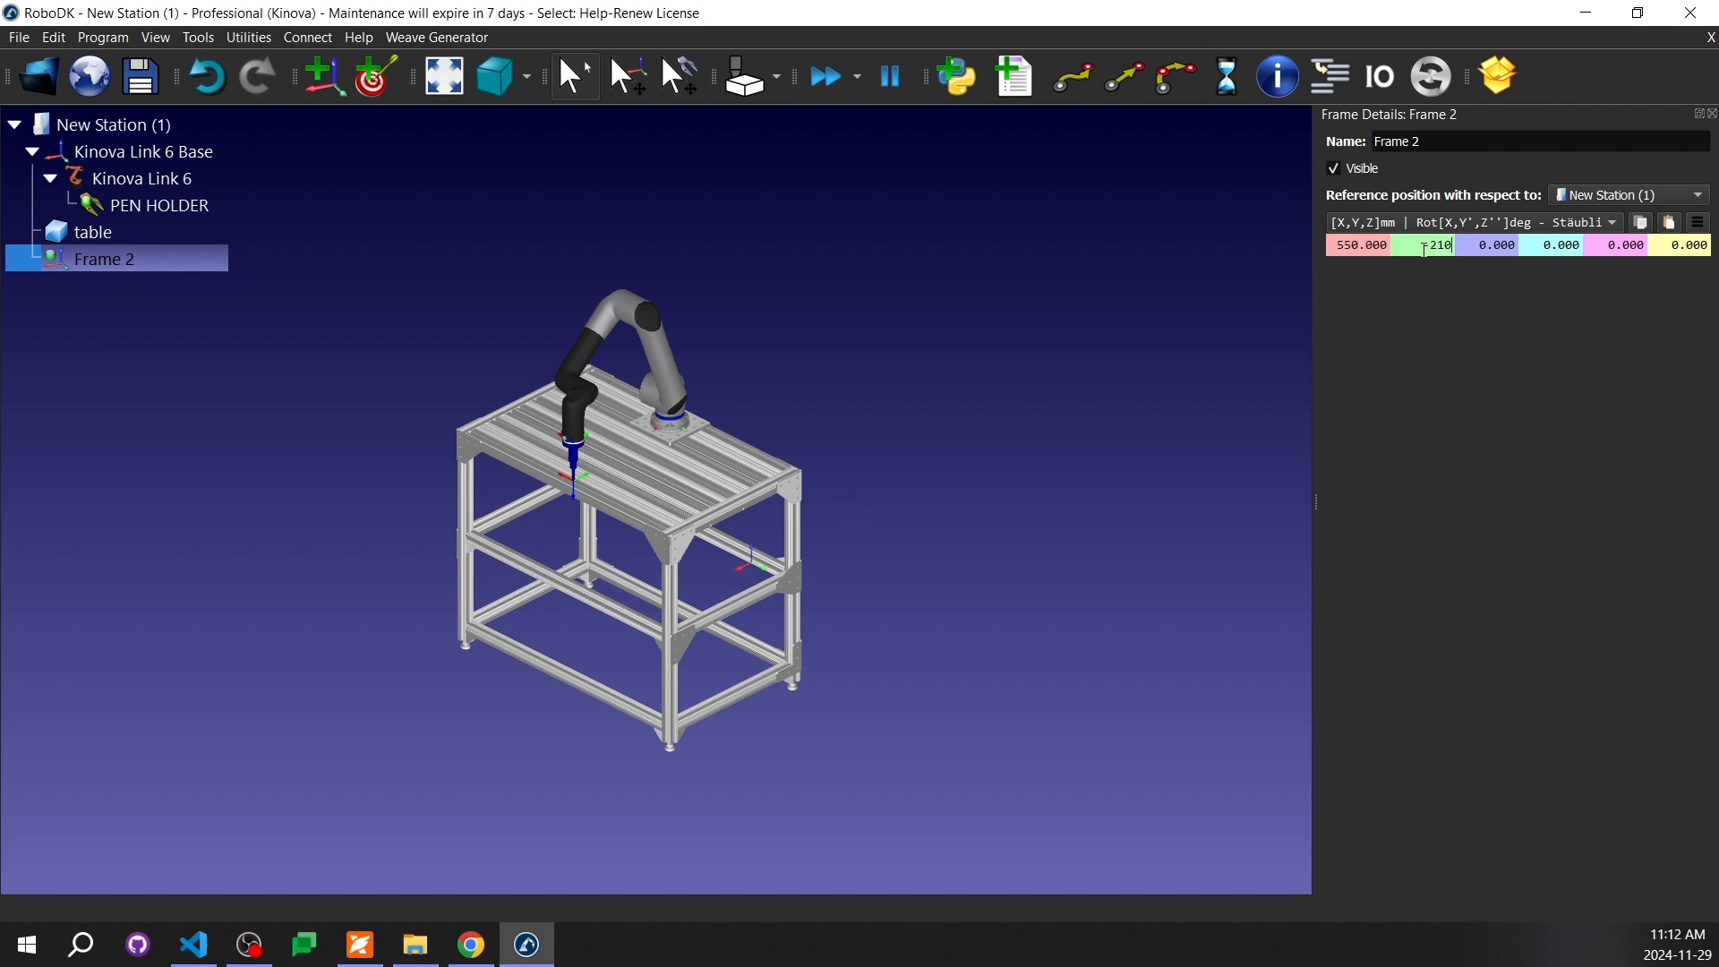
- Set the new reference frame's last rotation angle to -90 degrees
left_click(1673, 246)
type("-90")
key("Return")
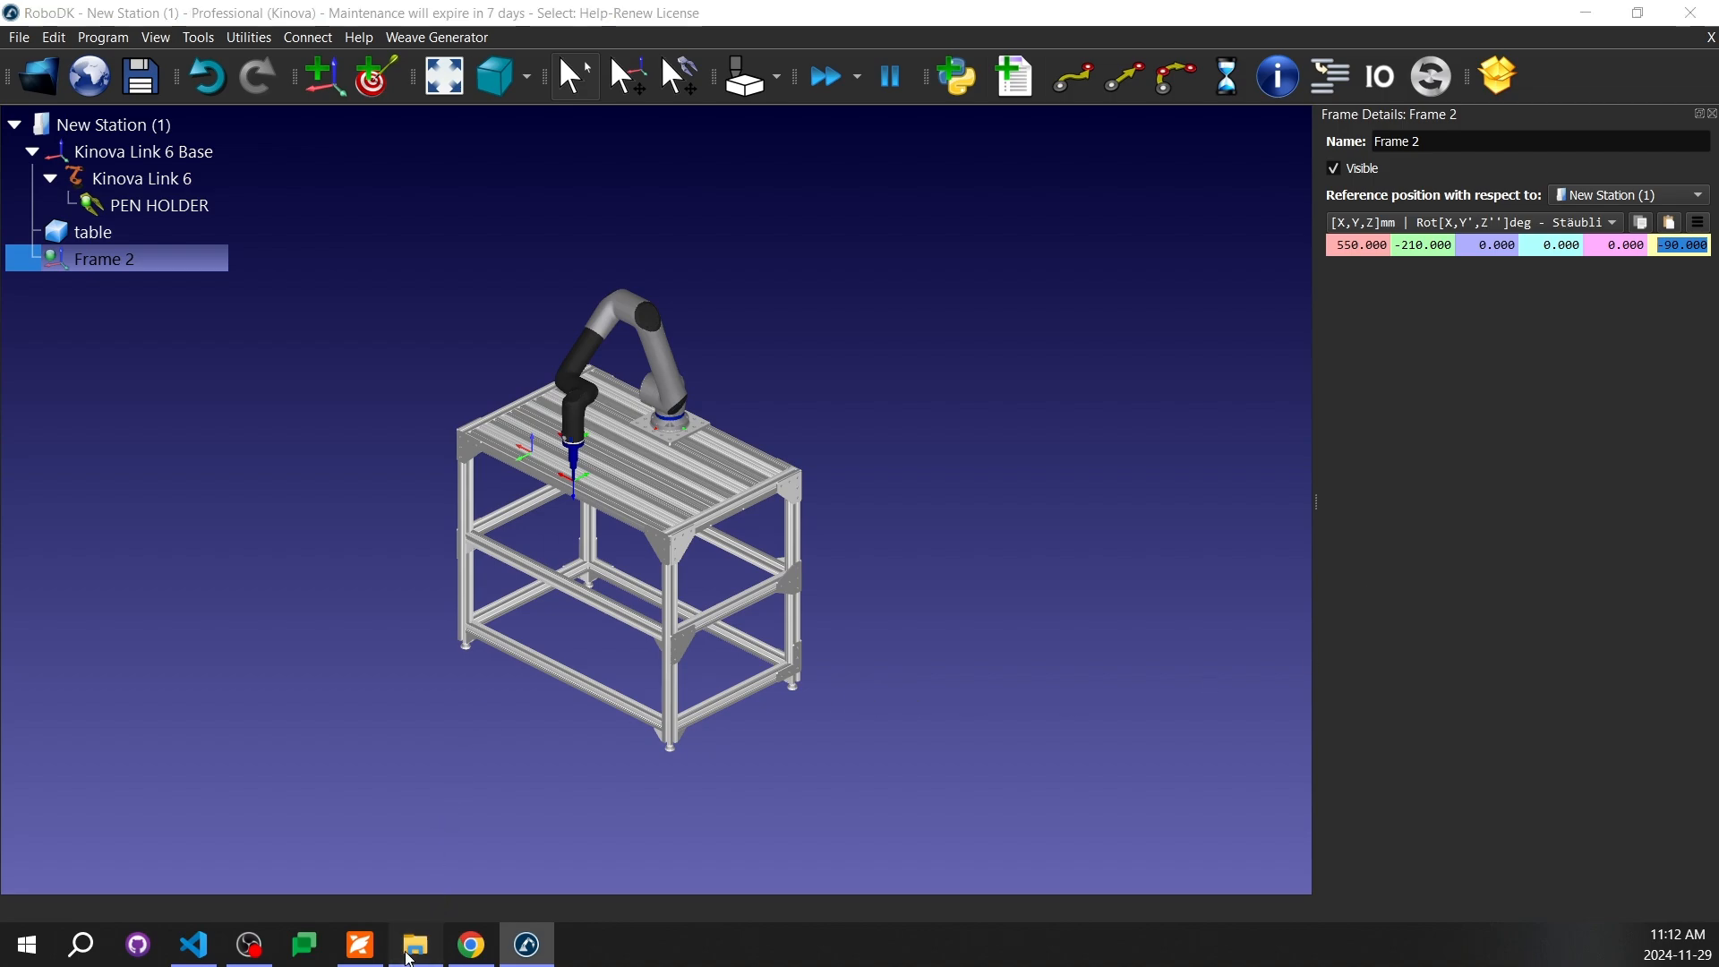
- Load the Logo Kinova.gcode file into the station as a robot machining project
left_click(409, 955)
left_click_drag(460, 244, 284, 715)
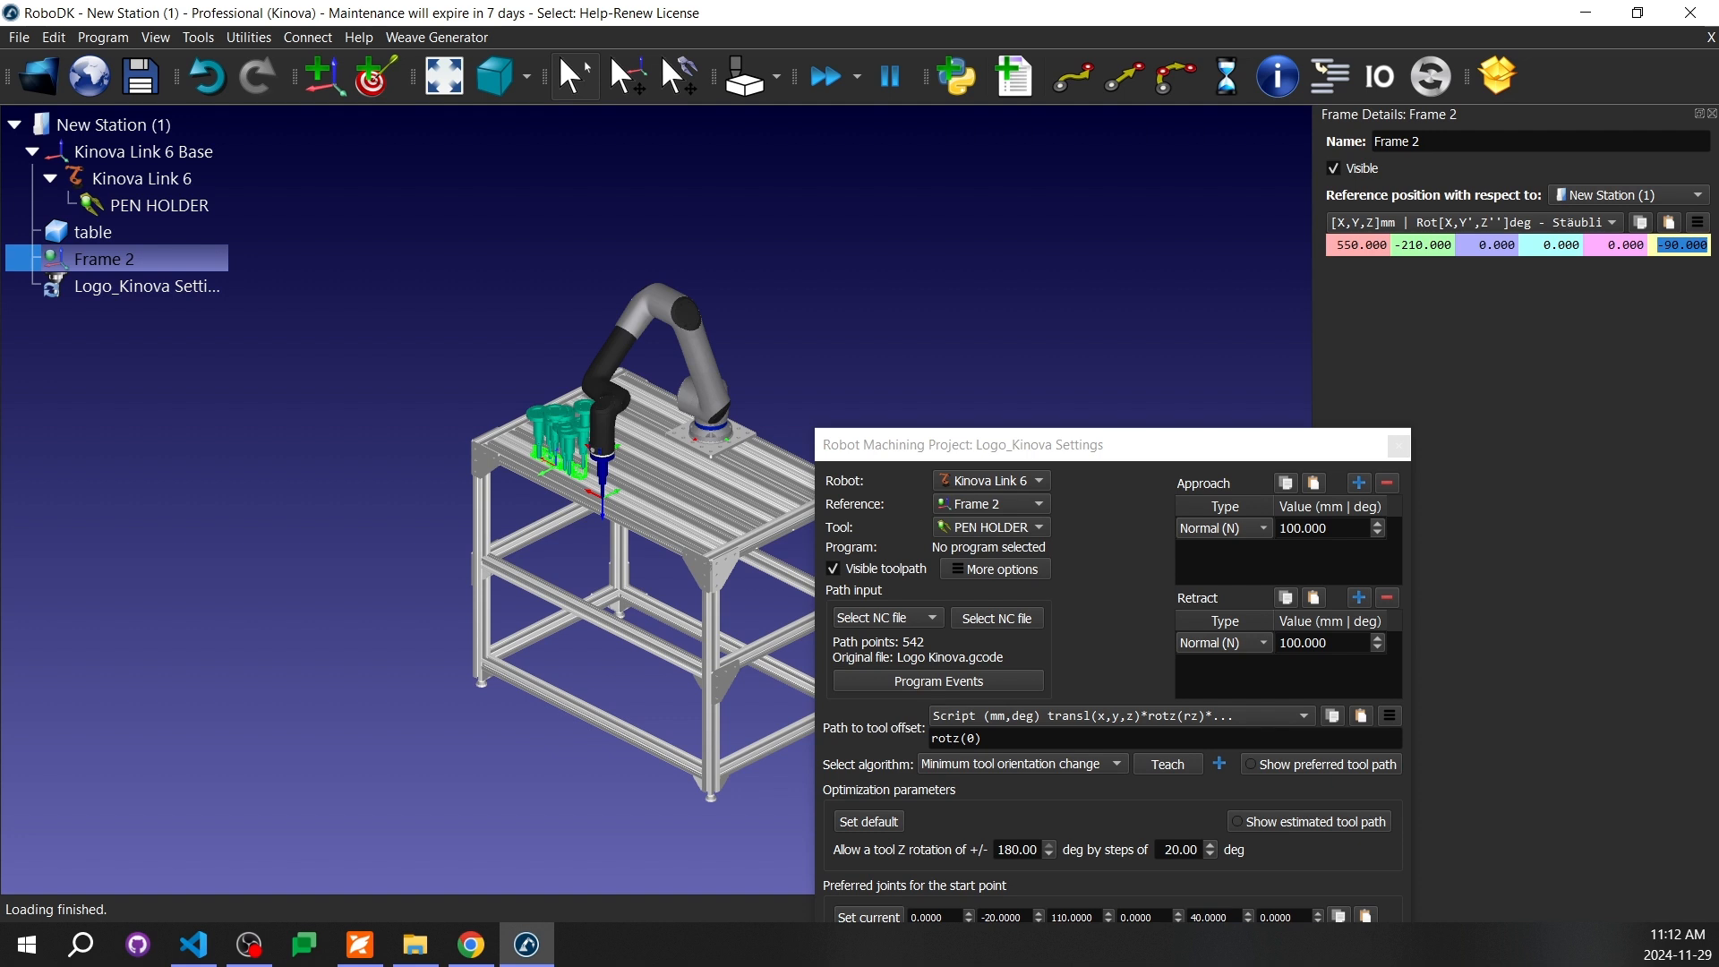
left_click_drag(1255, 453, 1019, 197)
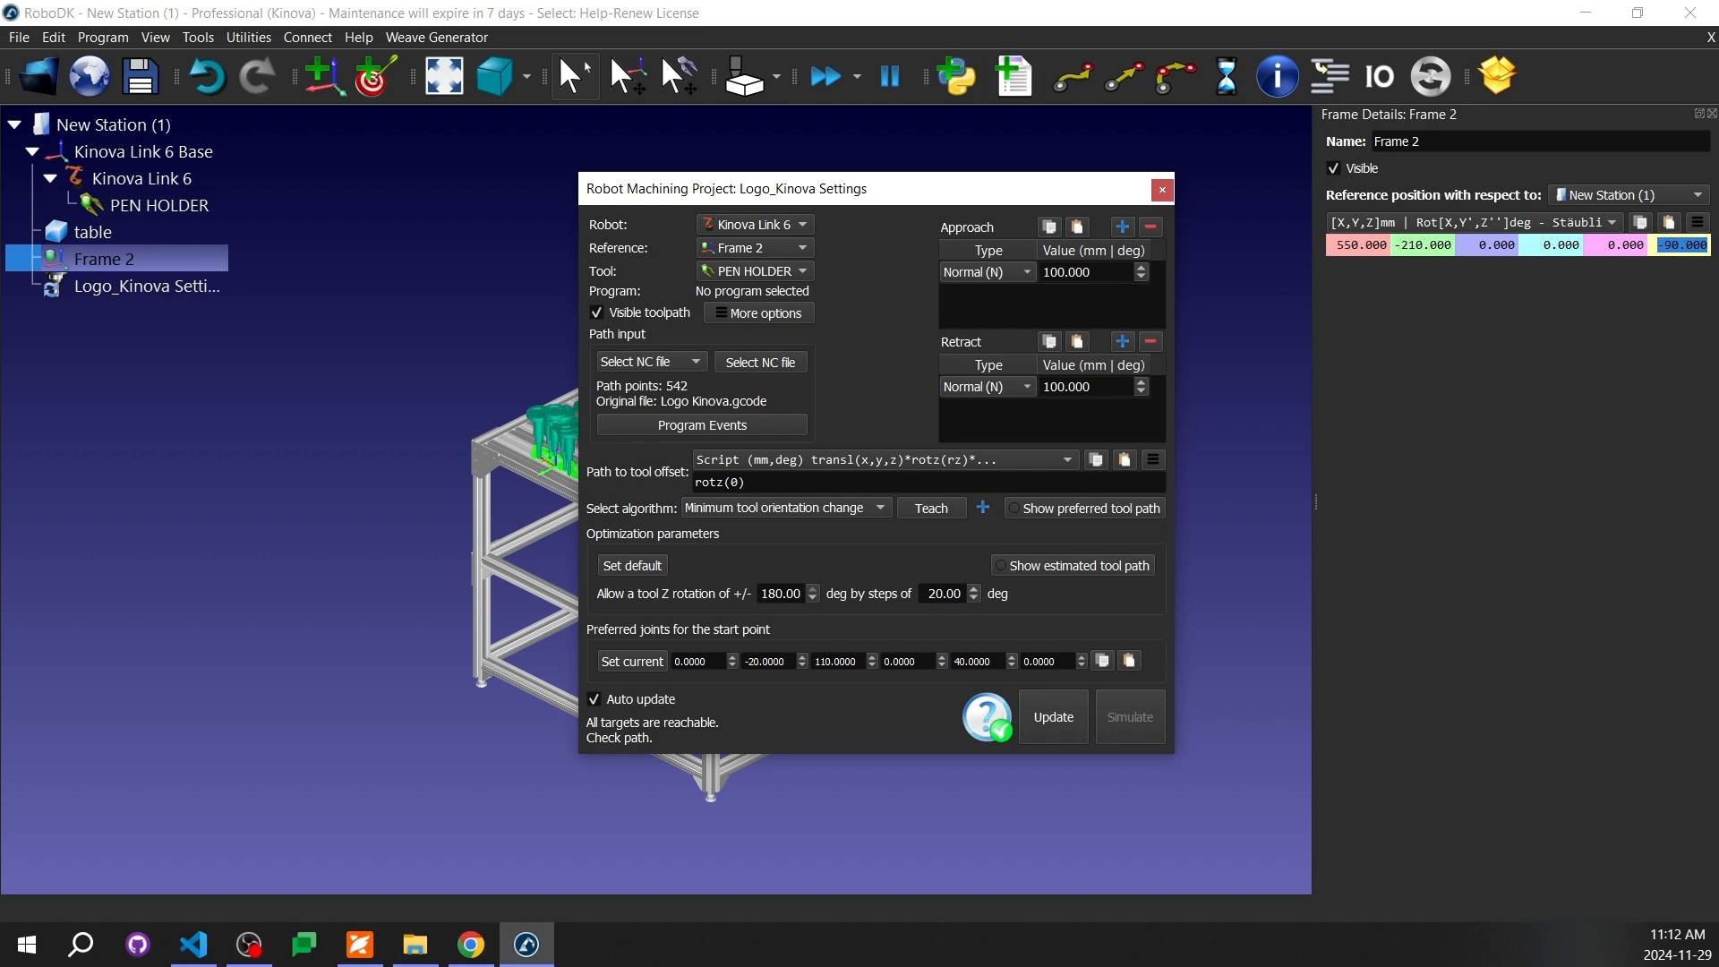
- Update the Logo_Kinova machining project to generate its program, and simulate the toolpath
left_click(1063, 723)
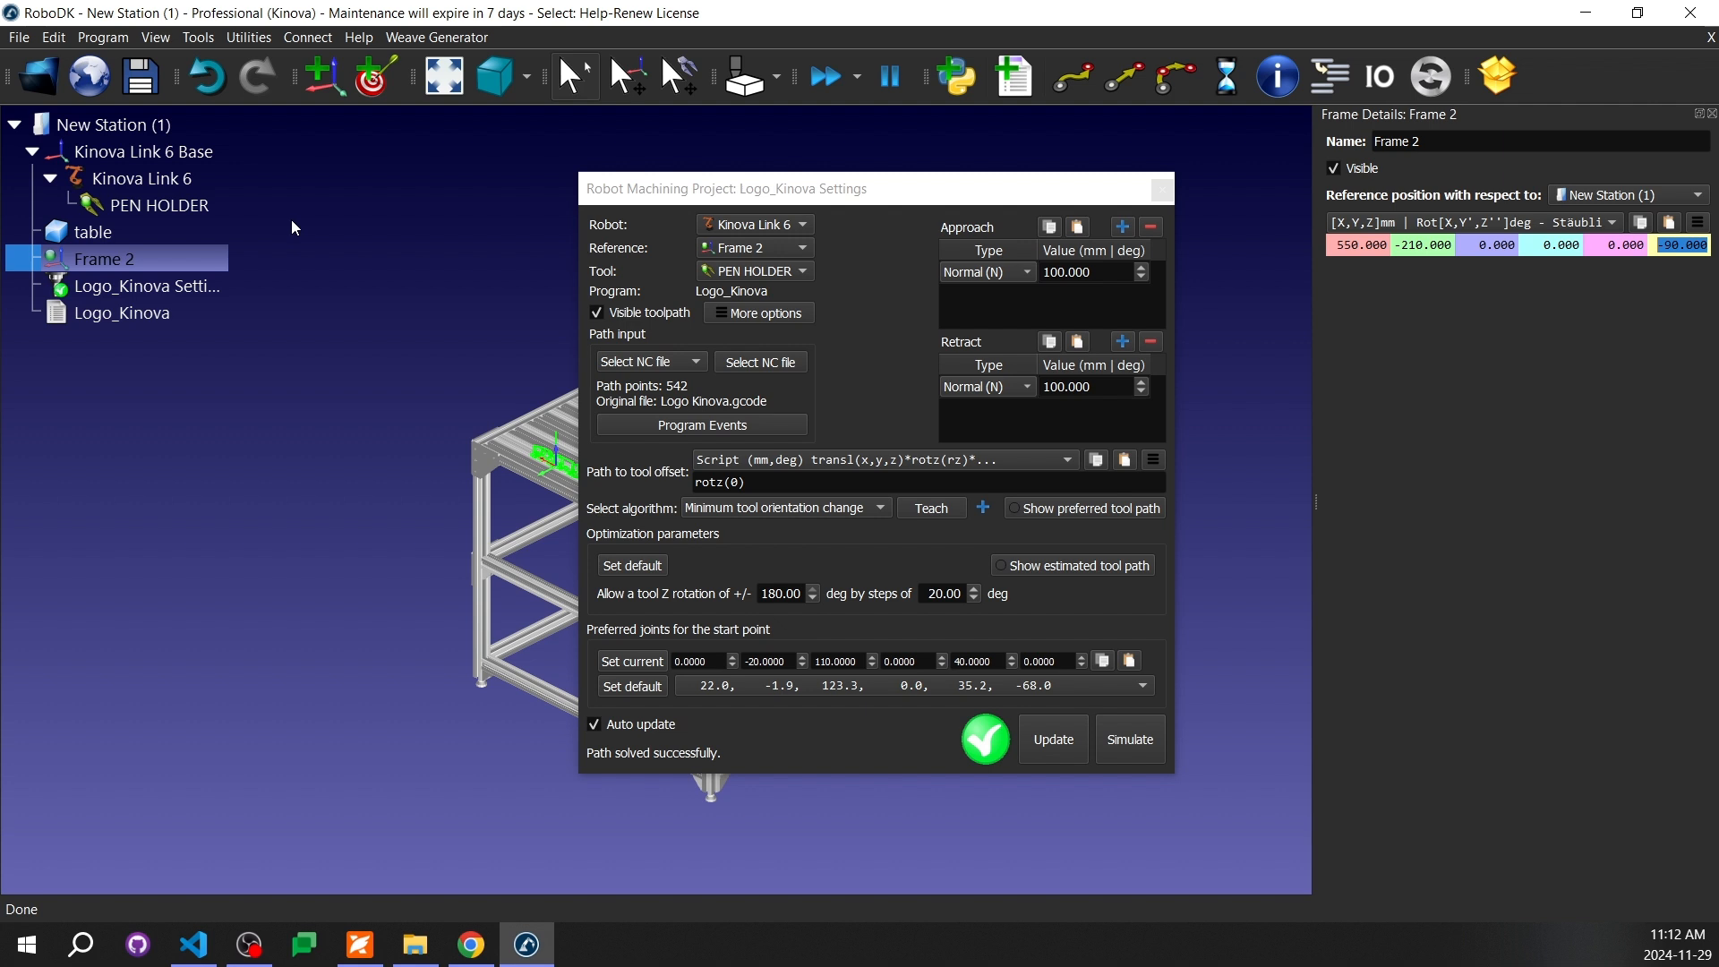
left_click_drag(874, 199, 1225, 209)
left_click(1478, 751)
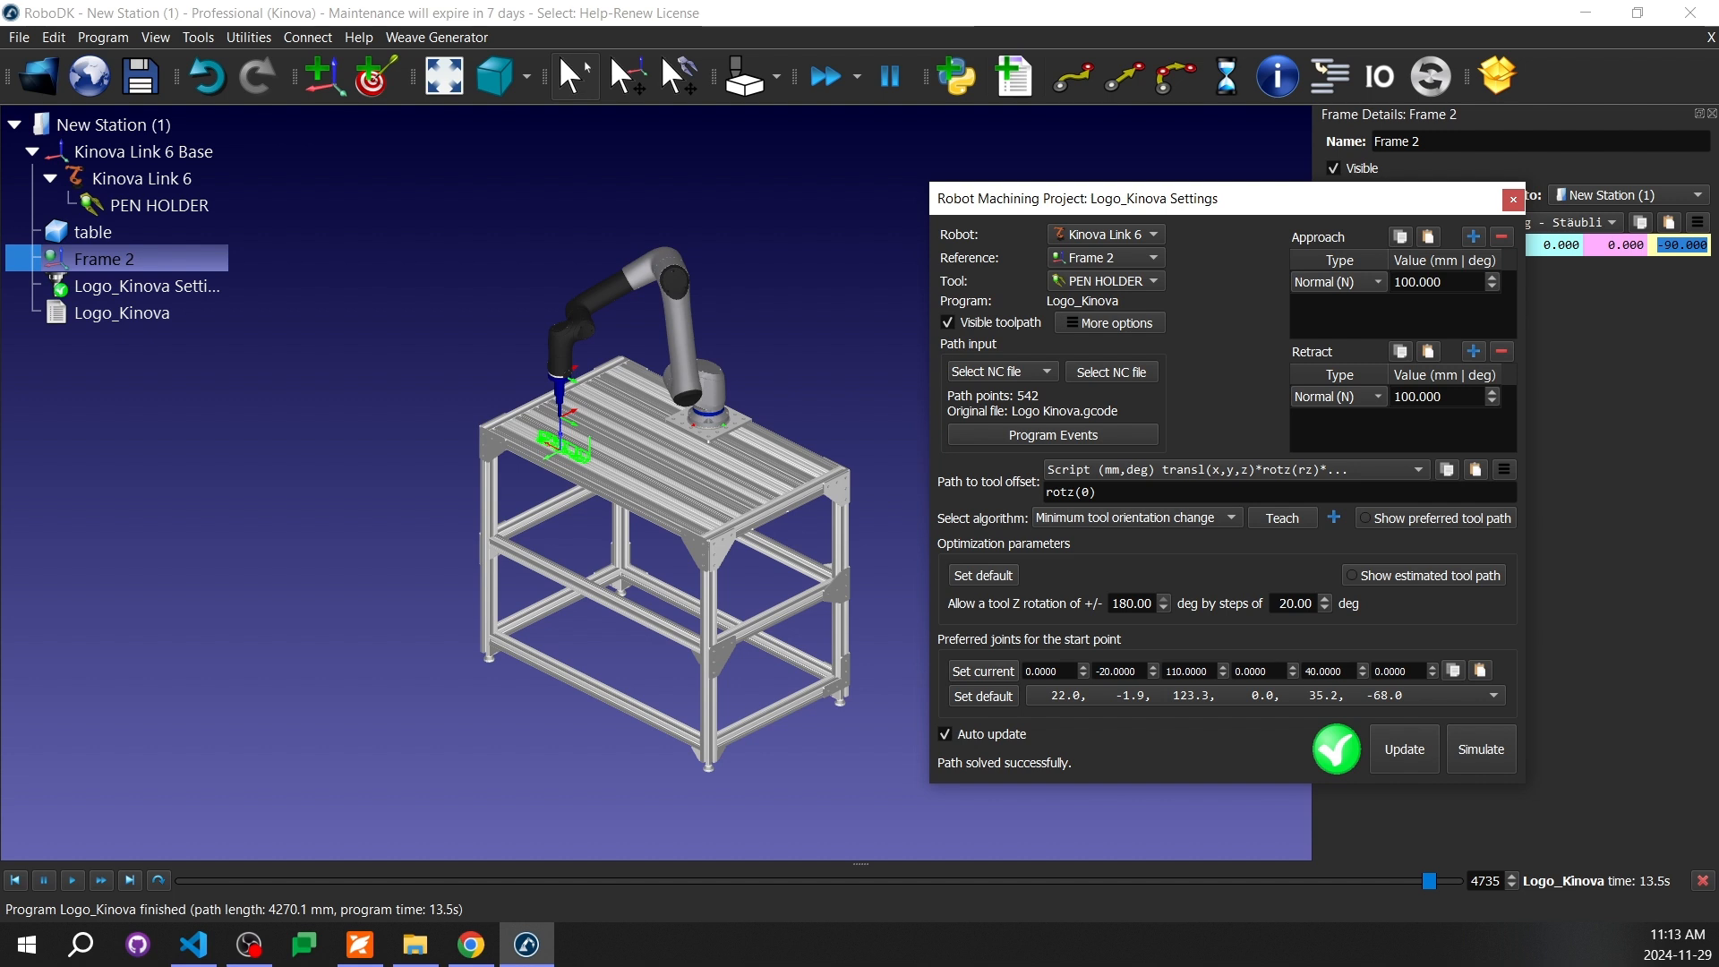
- Assign the Kinova Link6 post processor to the Logo_Kinova program and generate the robot program
right_click(109, 320)
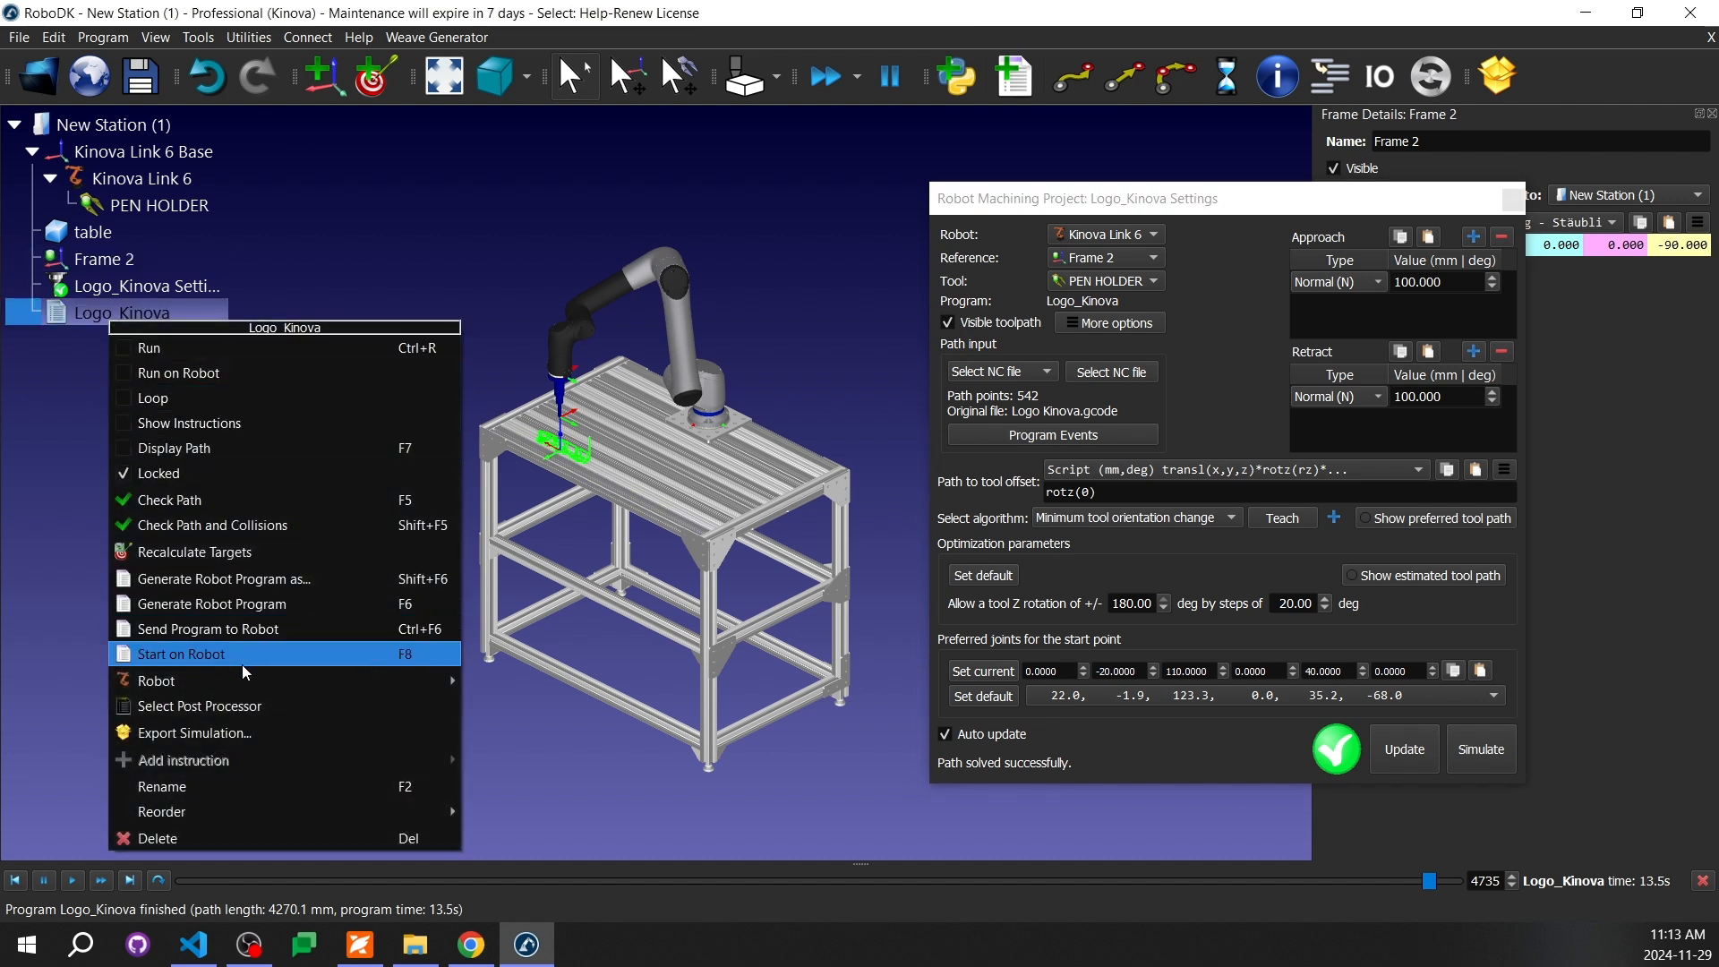
left_click(315, 709)
scroll(858, 428, "up", 3)
scroll(853, 507, "up", 15)
scroll(851, 507, "up", 12)
scroll(849, 509, "up", 3)
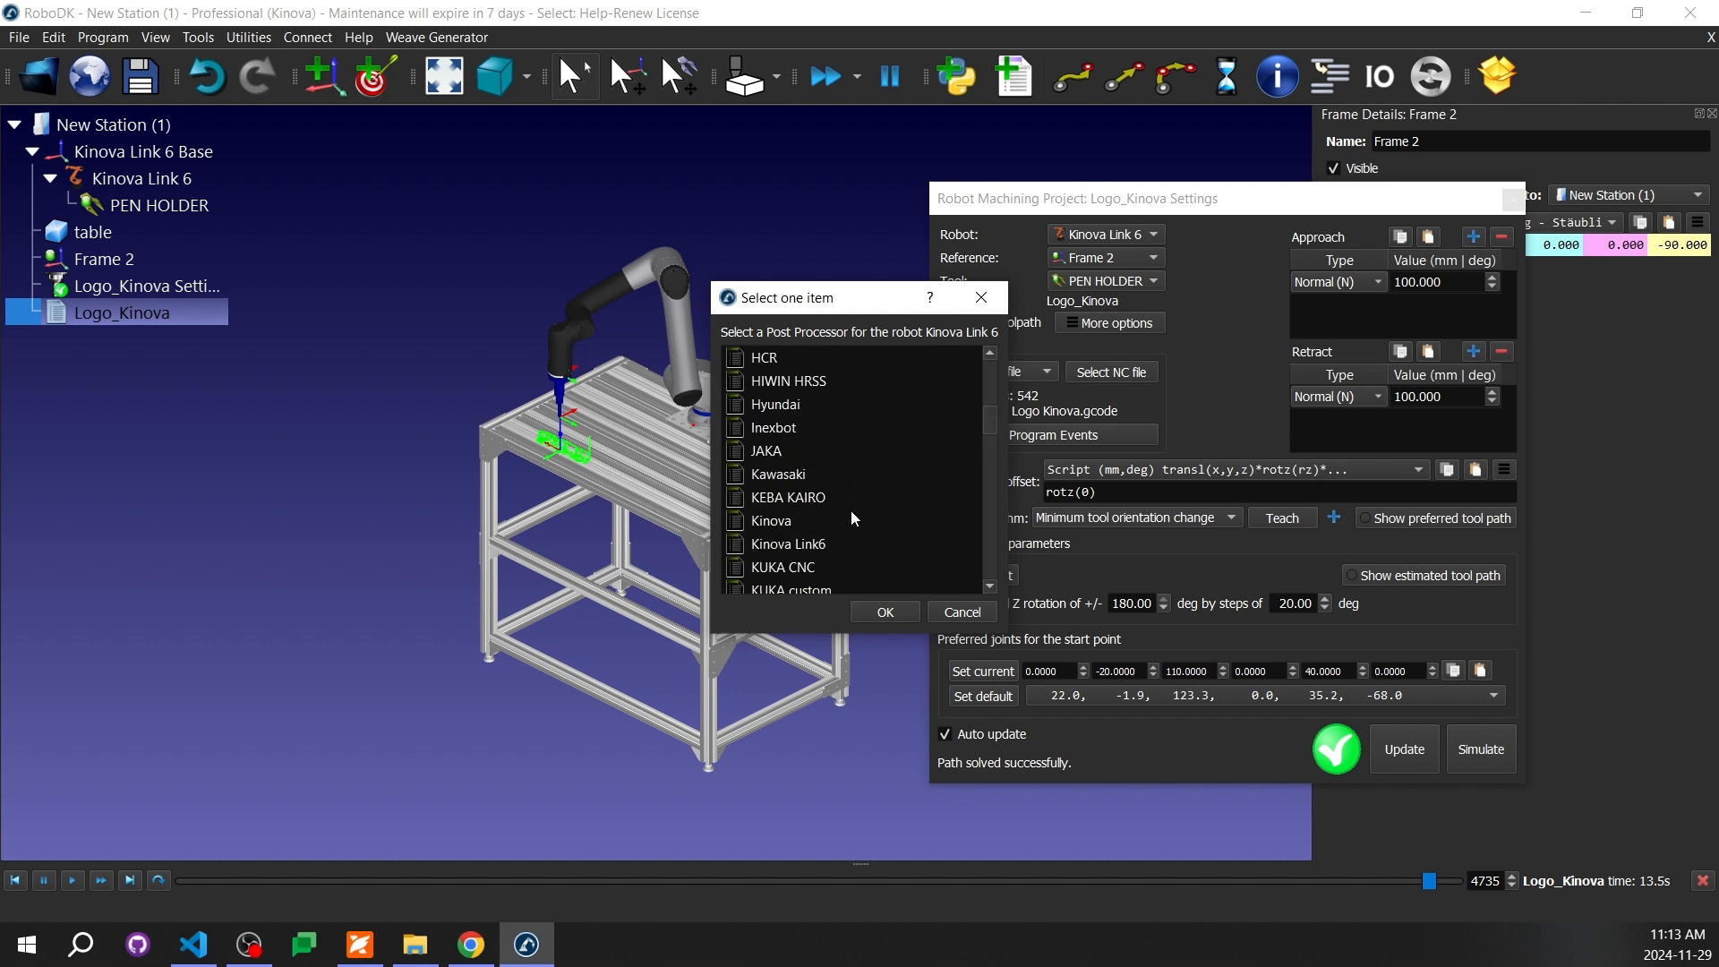
scroll(851, 517, "down", 2)
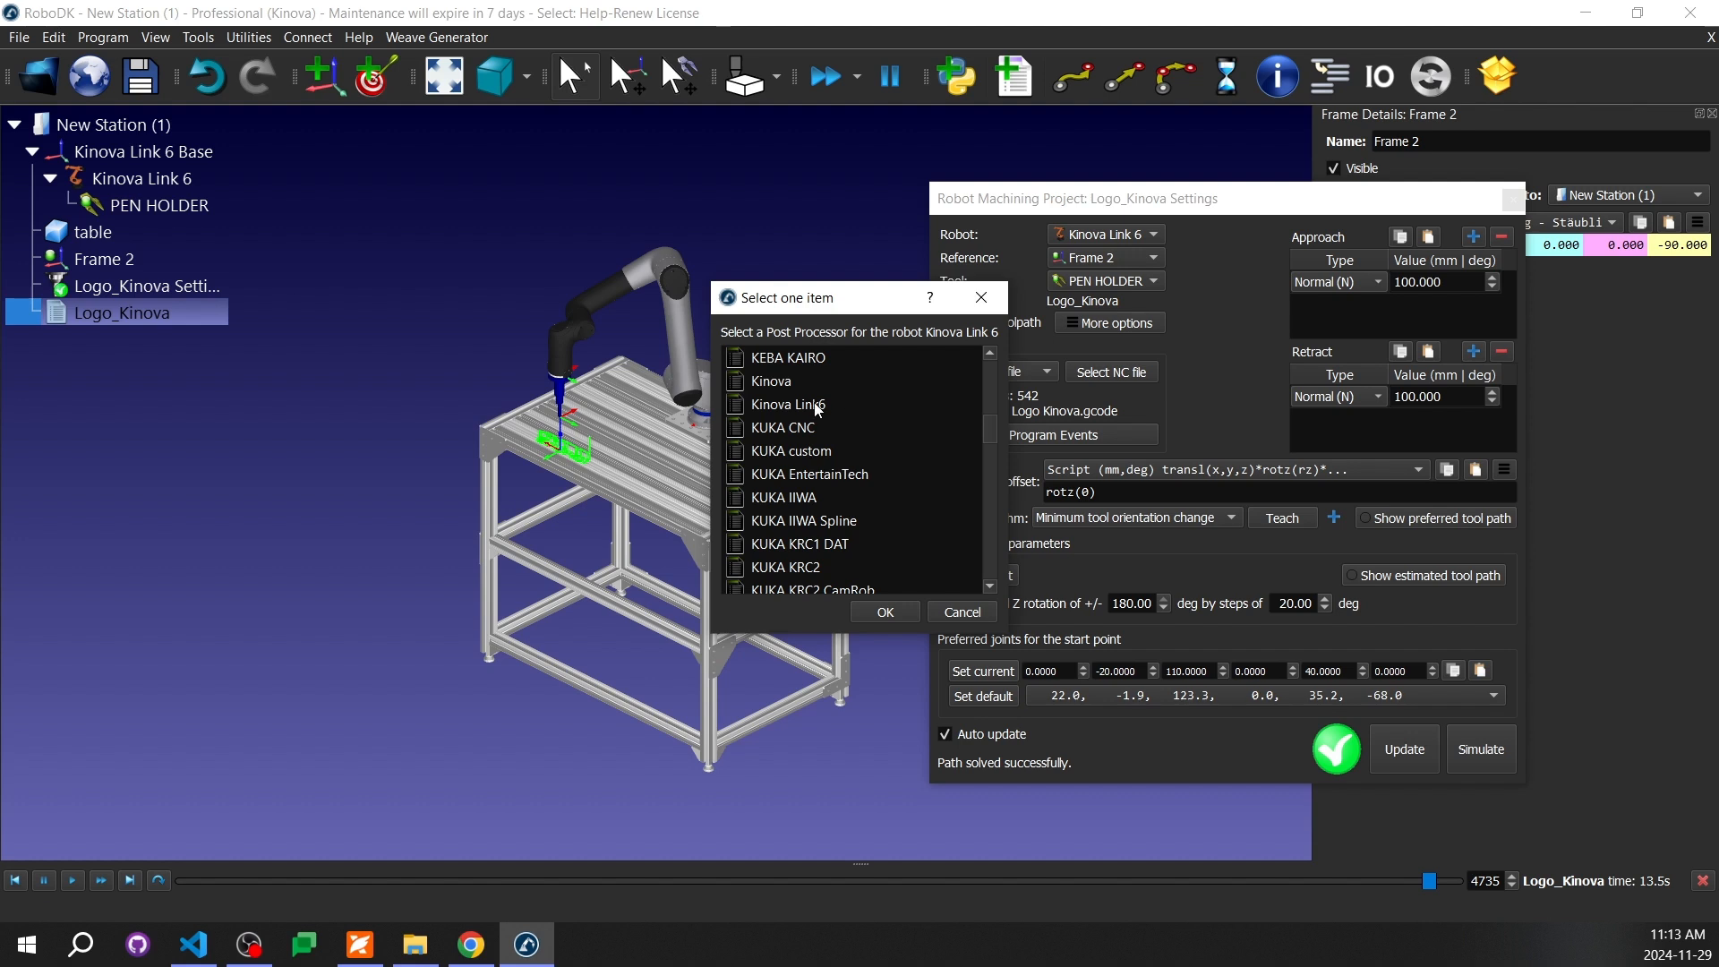
double_click(788, 405)
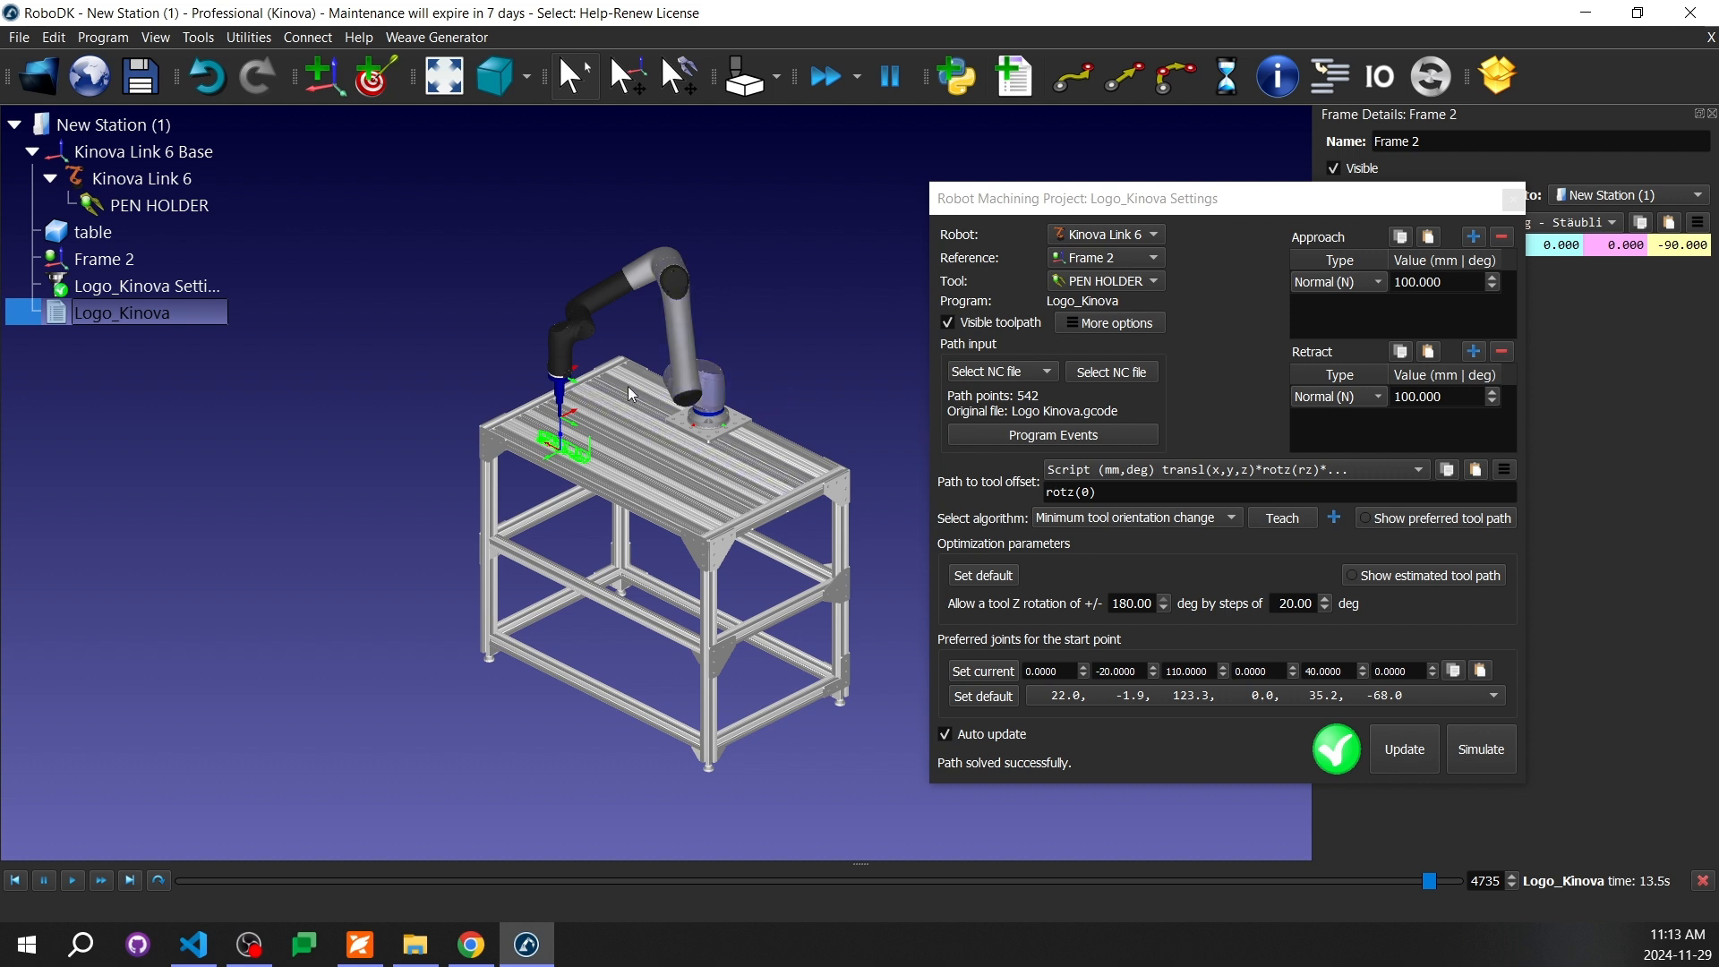
right_click(122, 315)
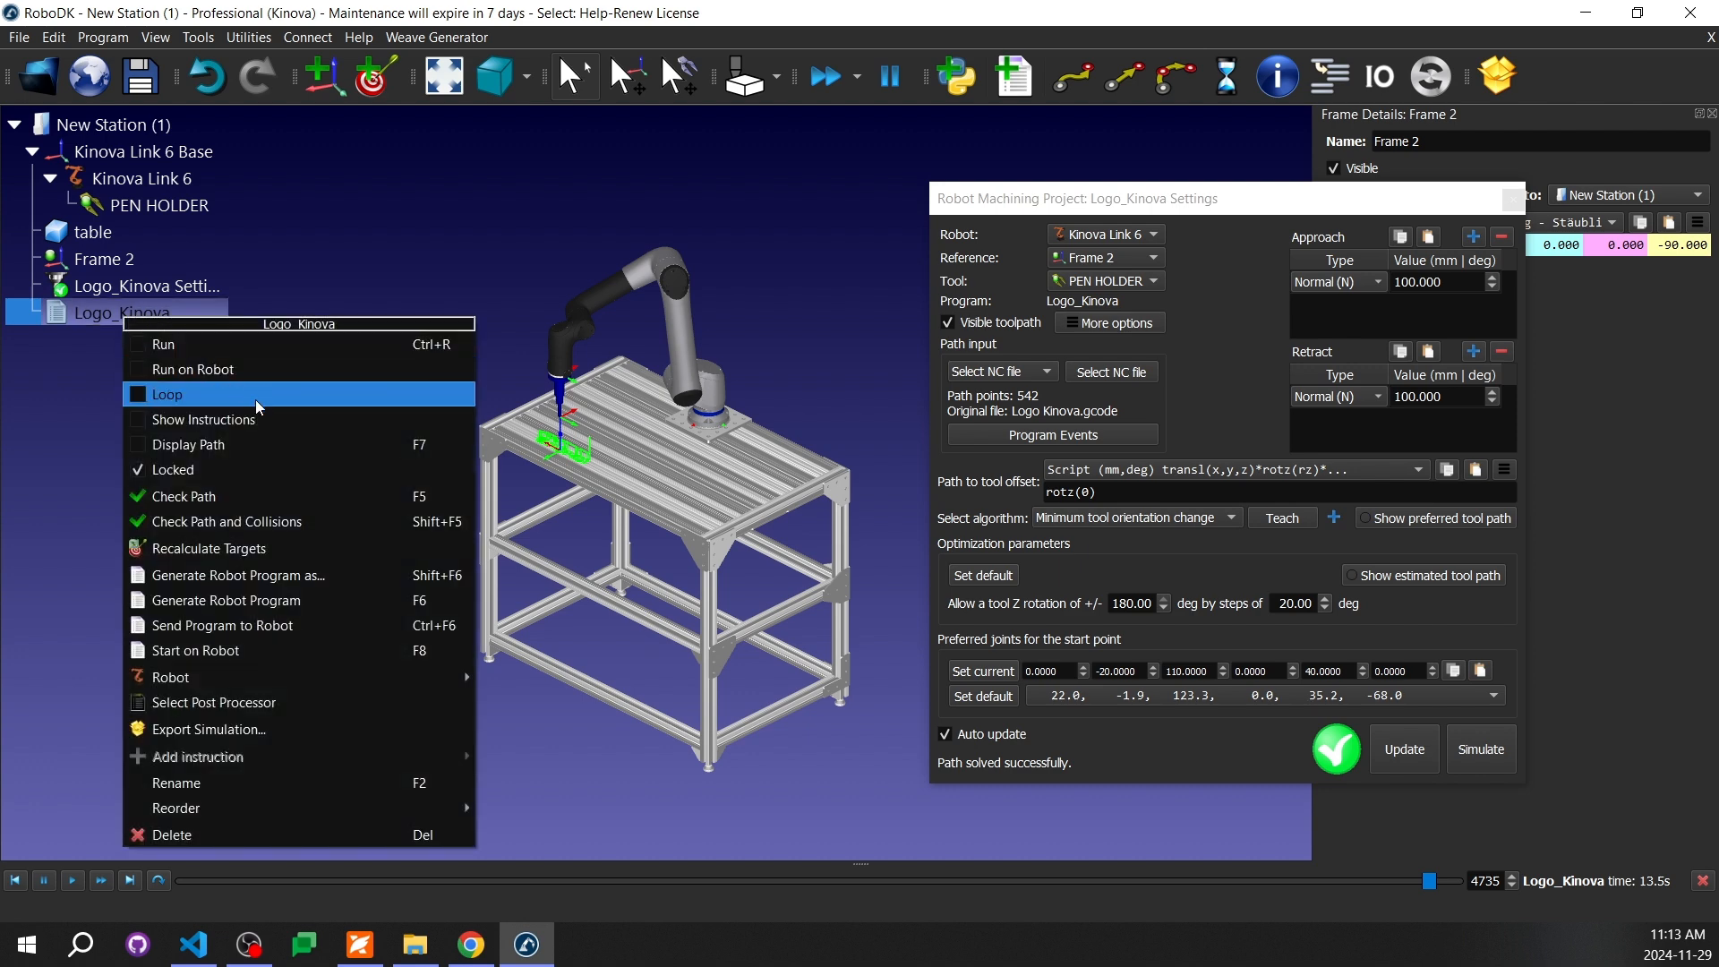
left_click(349, 600)
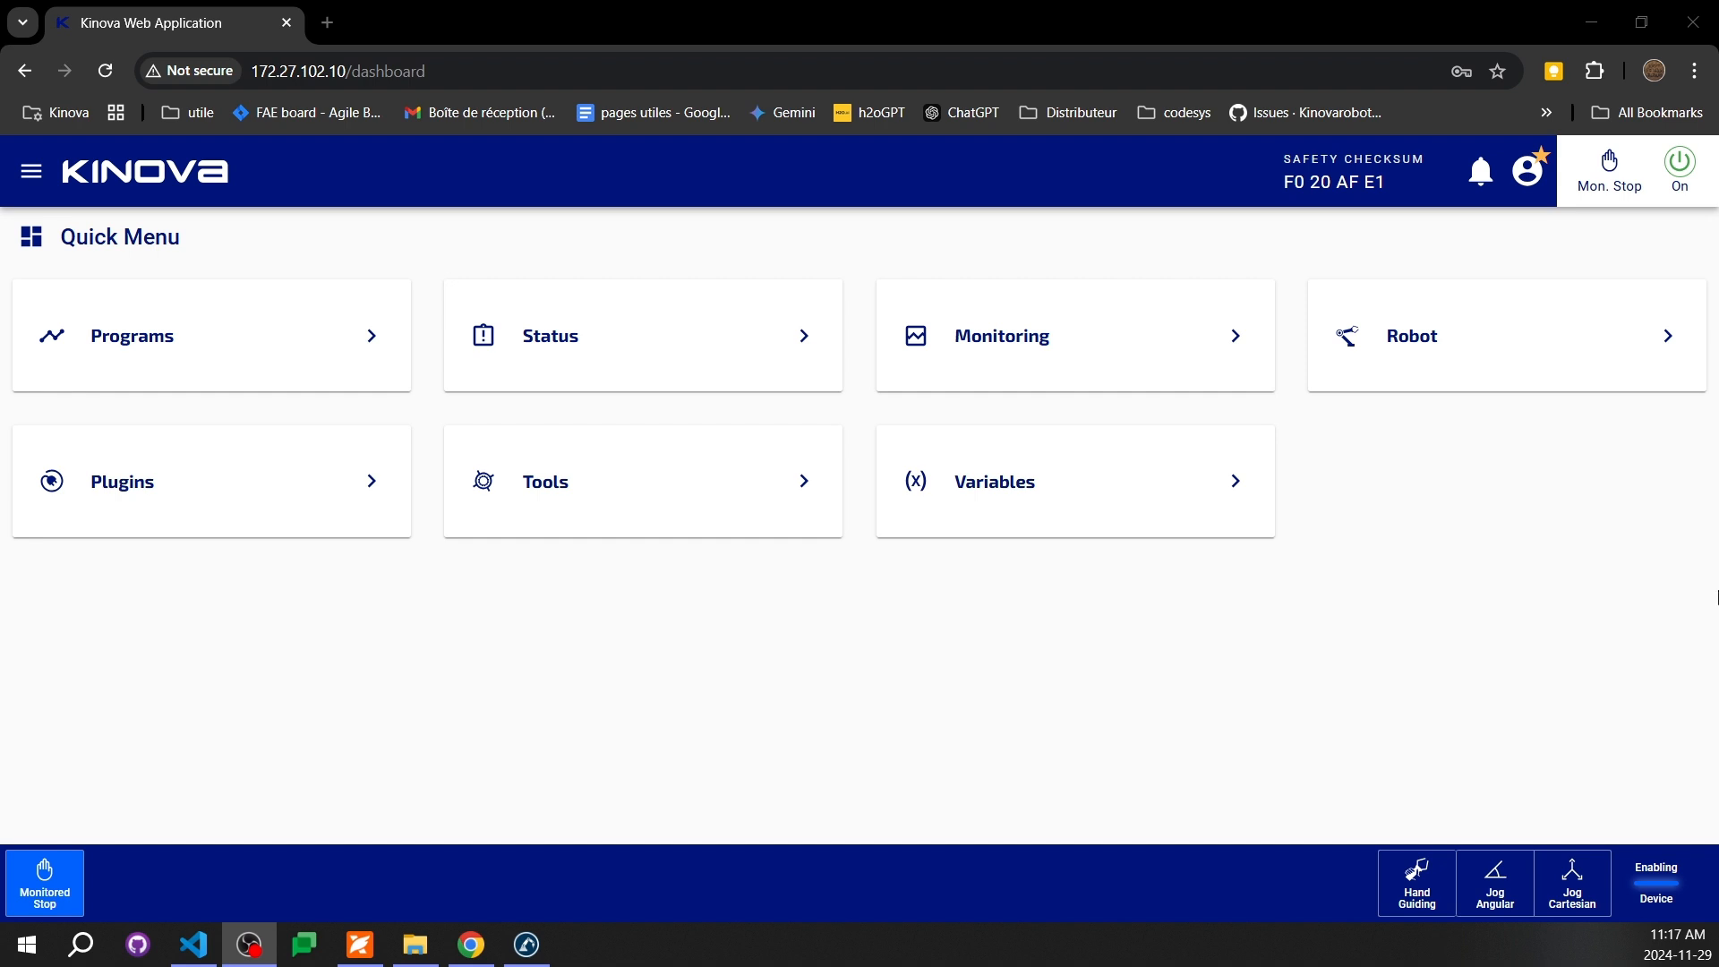
- In the Kinova Web Application, open the active Pen straight tool and examine its transform settings
left_click(616, 488)
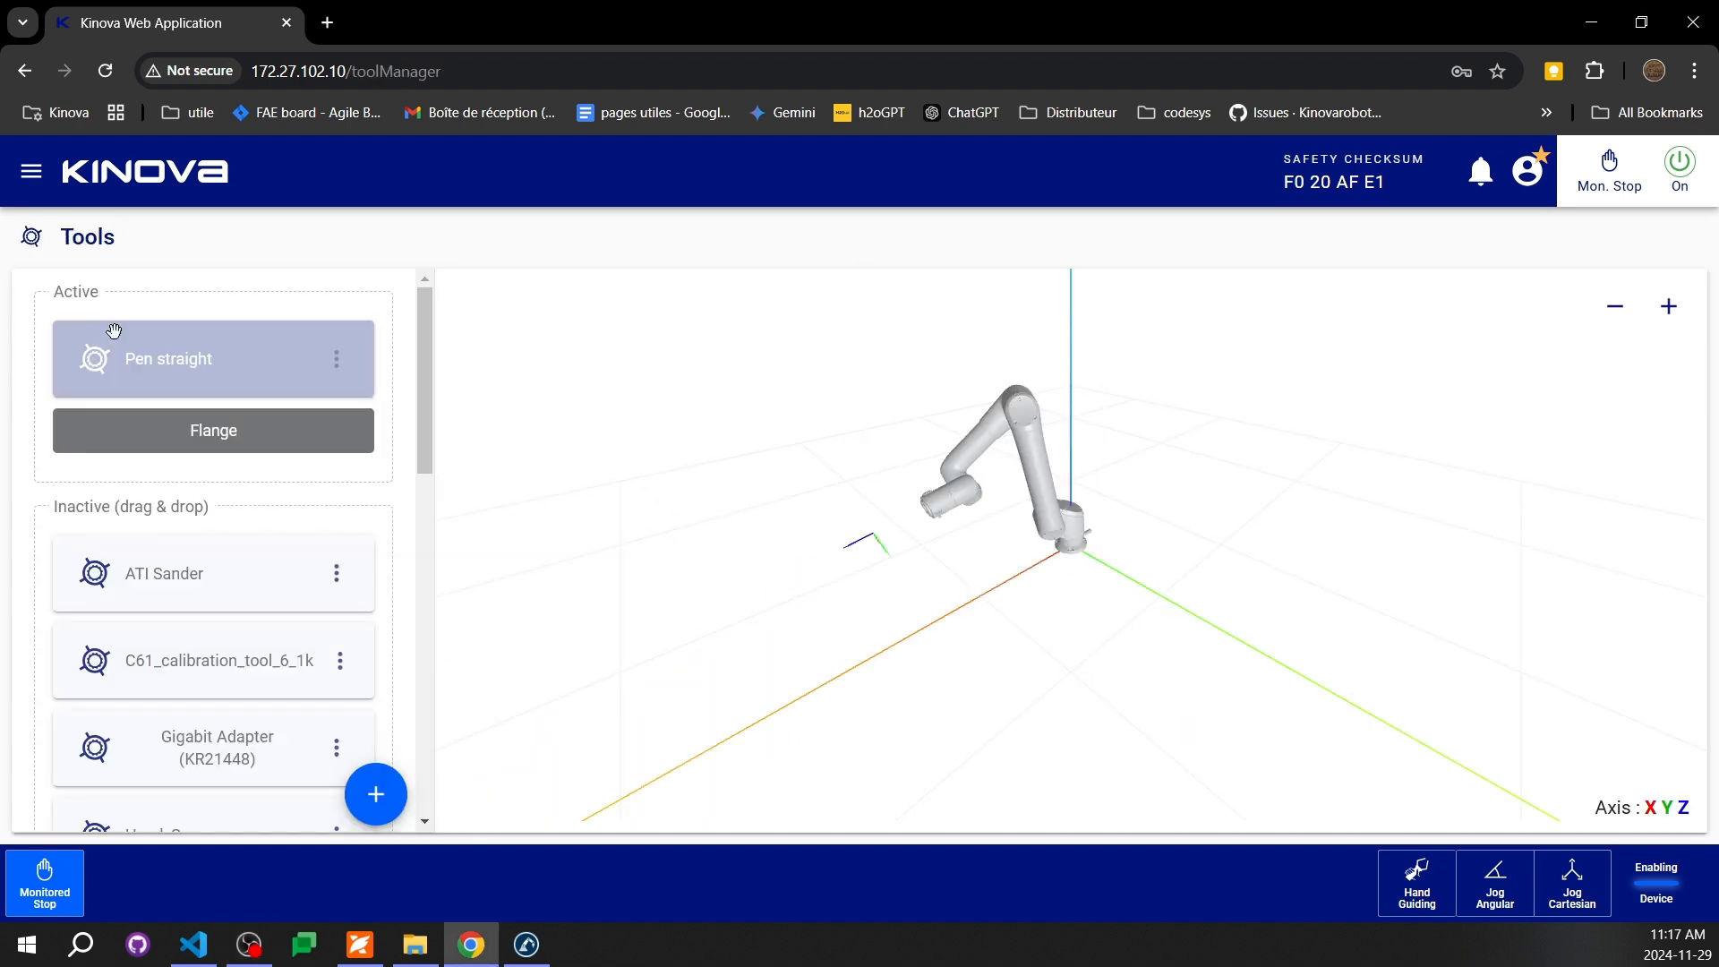
left_click(168, 358)
scroll(1559, 515, "down", 5)
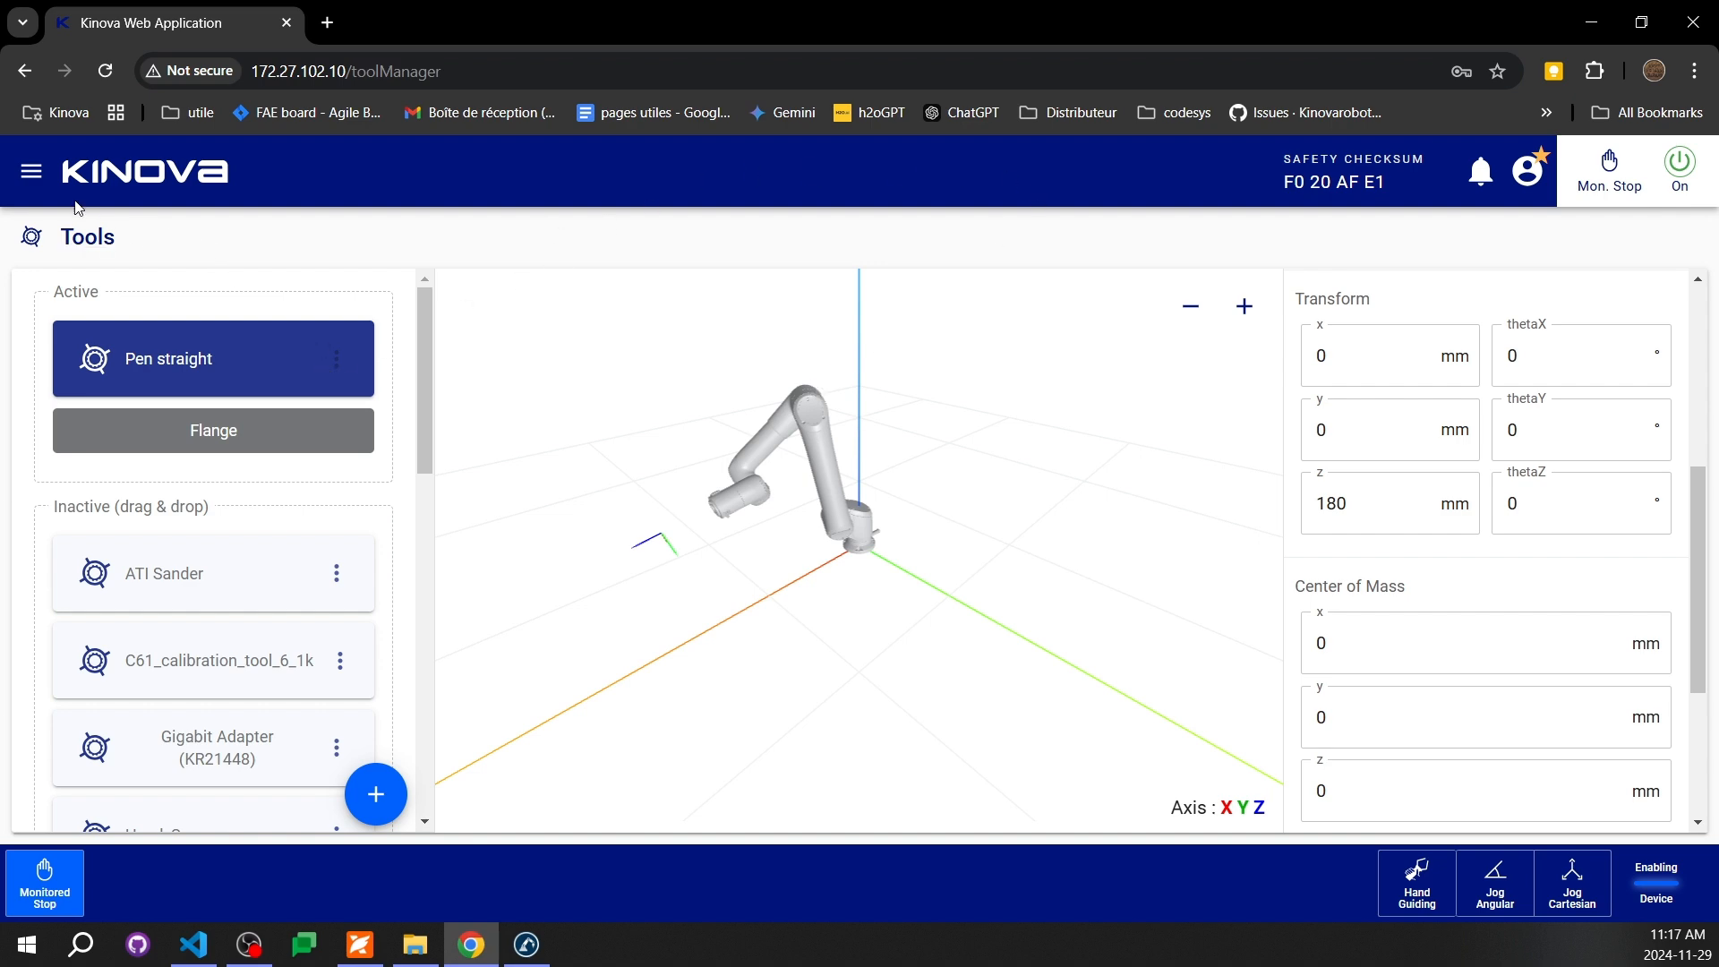
- Import Logo_Kinova.json from the RoboDK Programs folder into the robot's programs and open the imported program
left_click(28, 186)
left_click(170, 289)
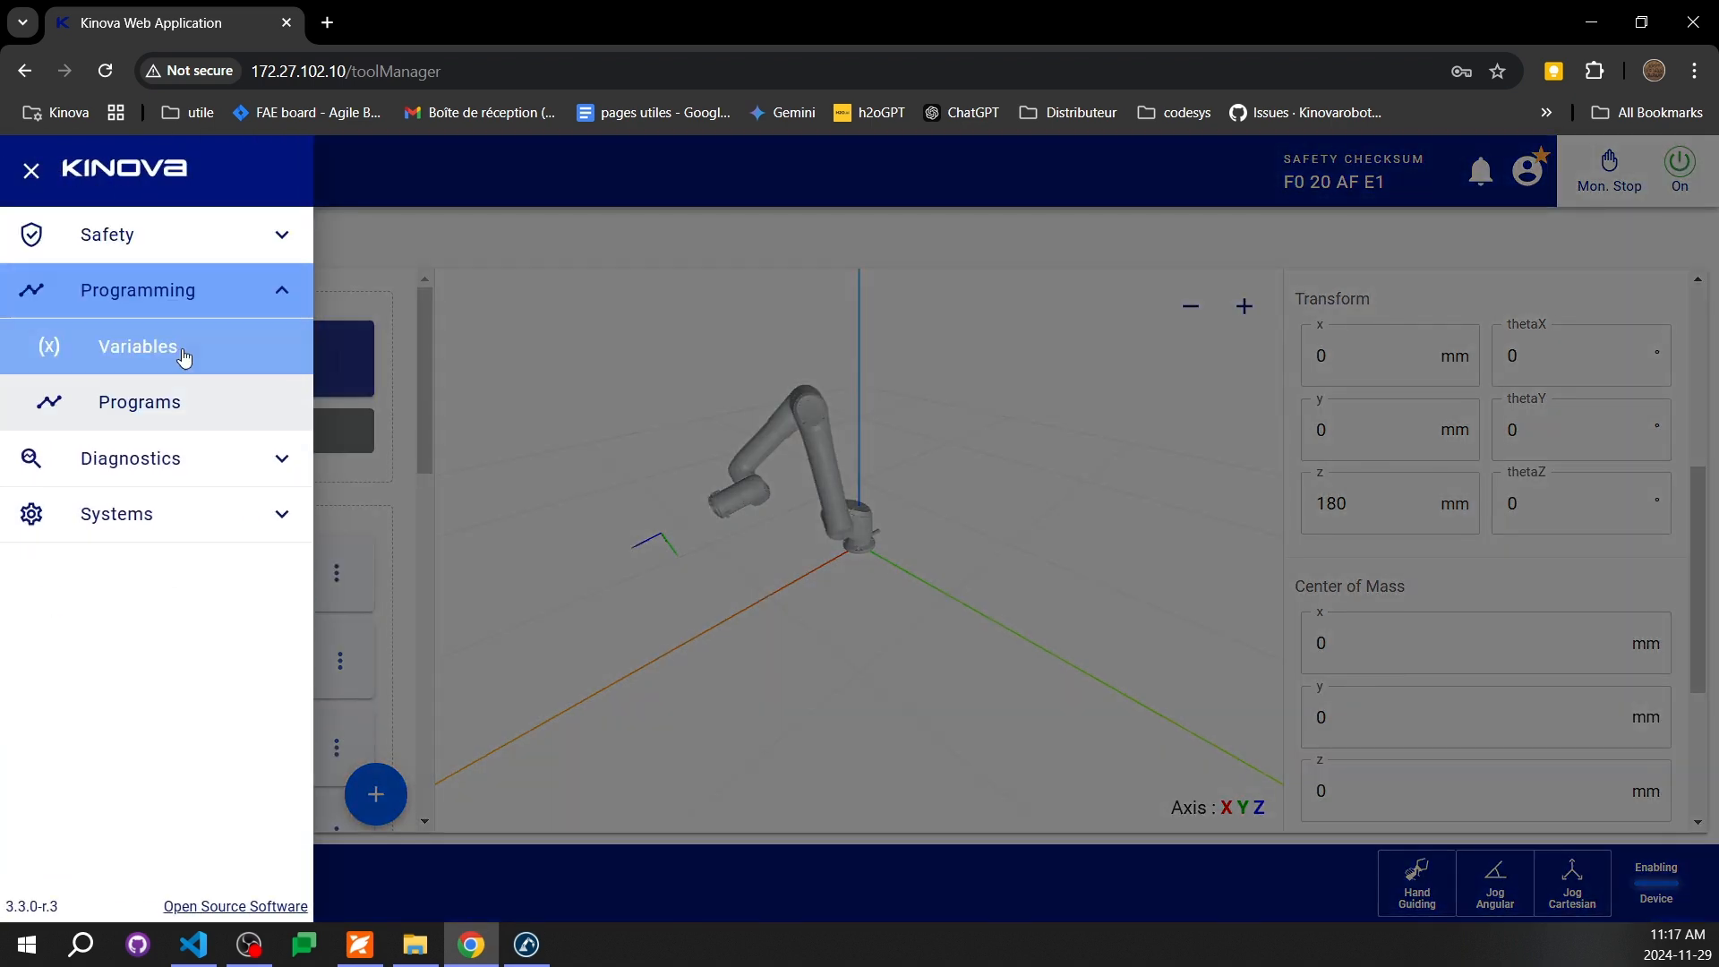
left_click(184, 397)
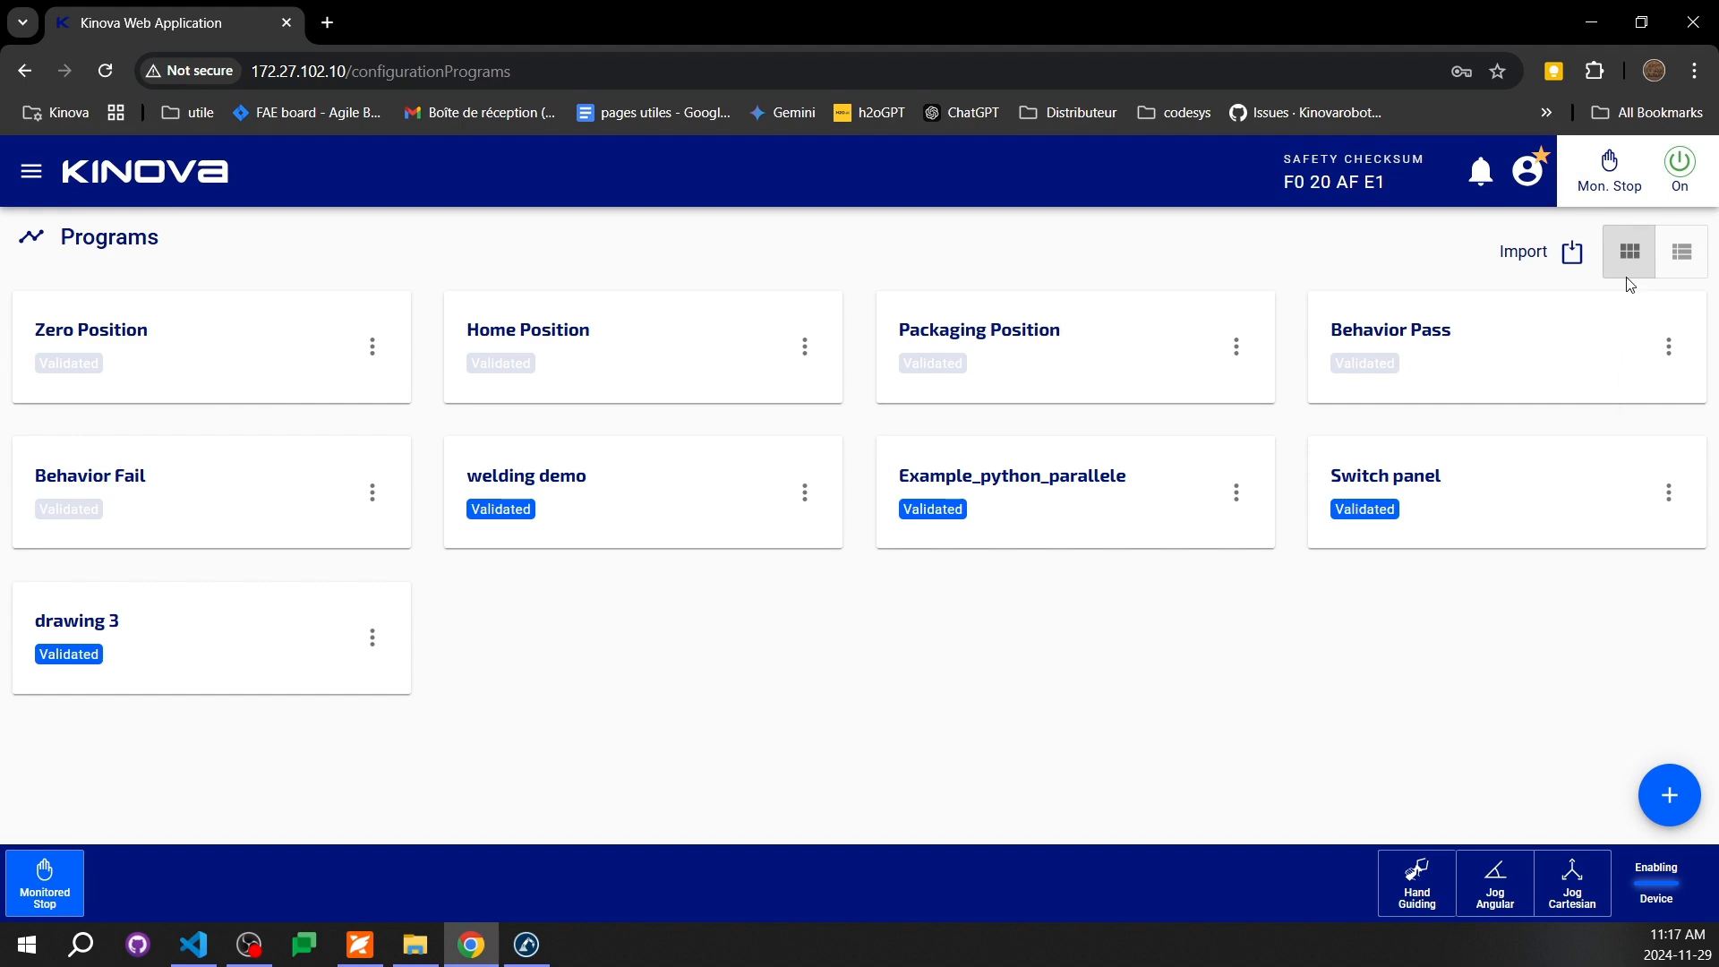
left_click(1556, 254)
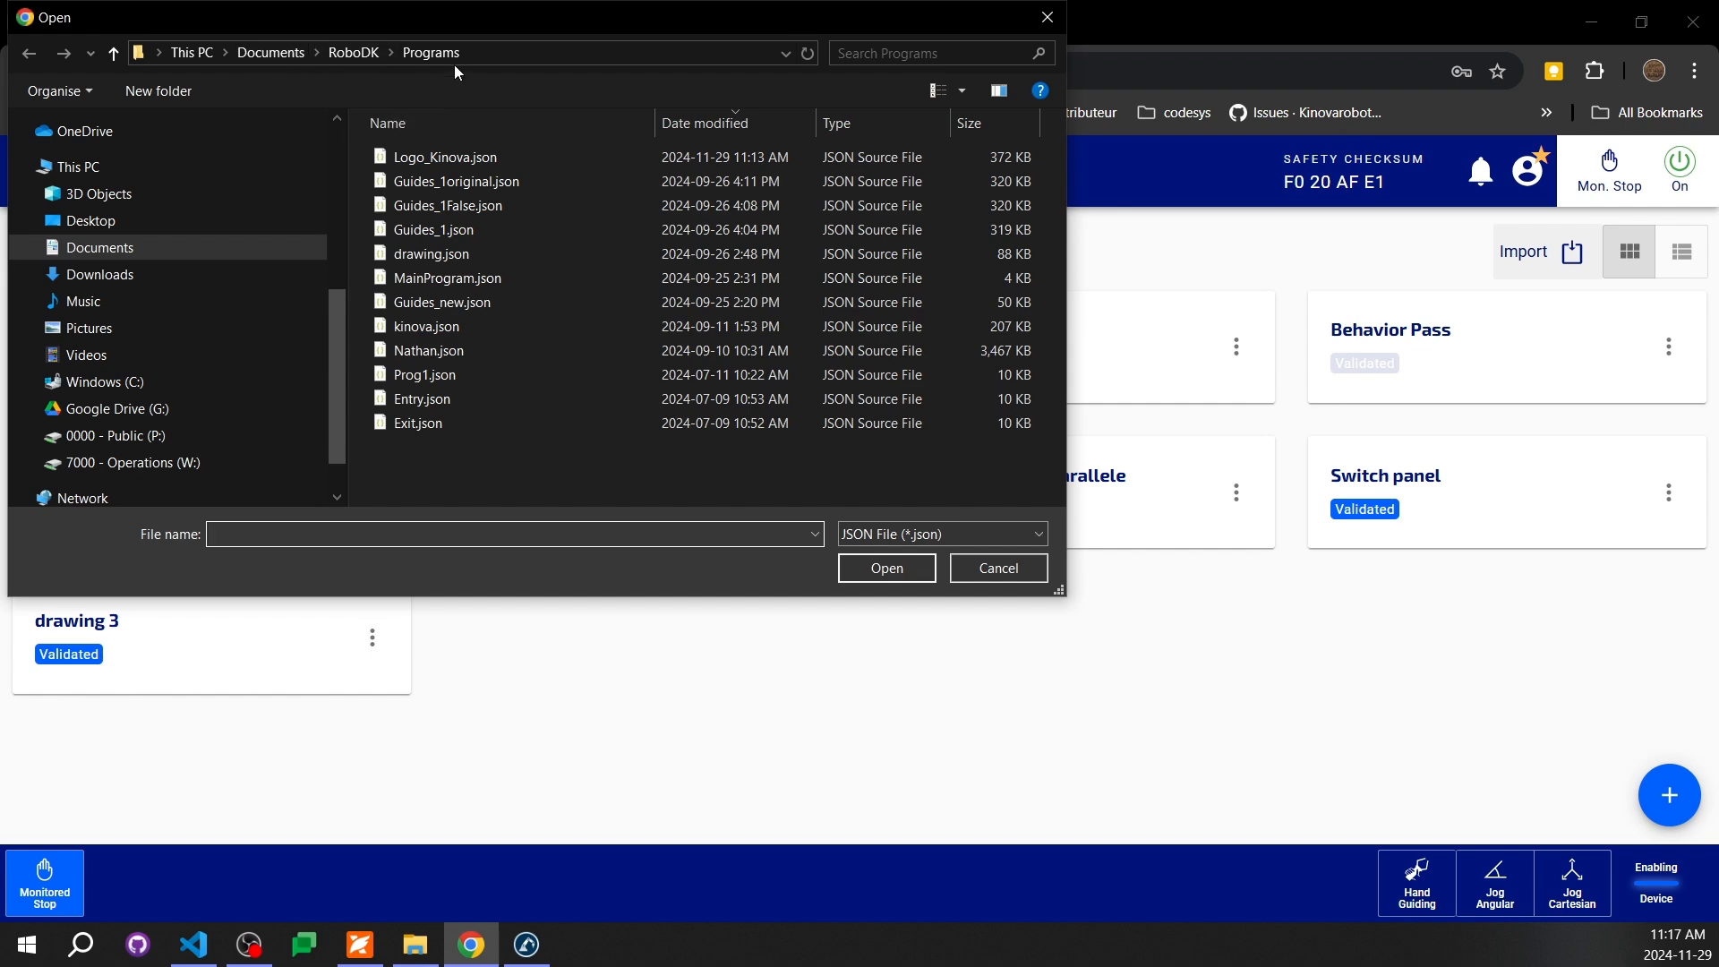
double_click(455, 158)
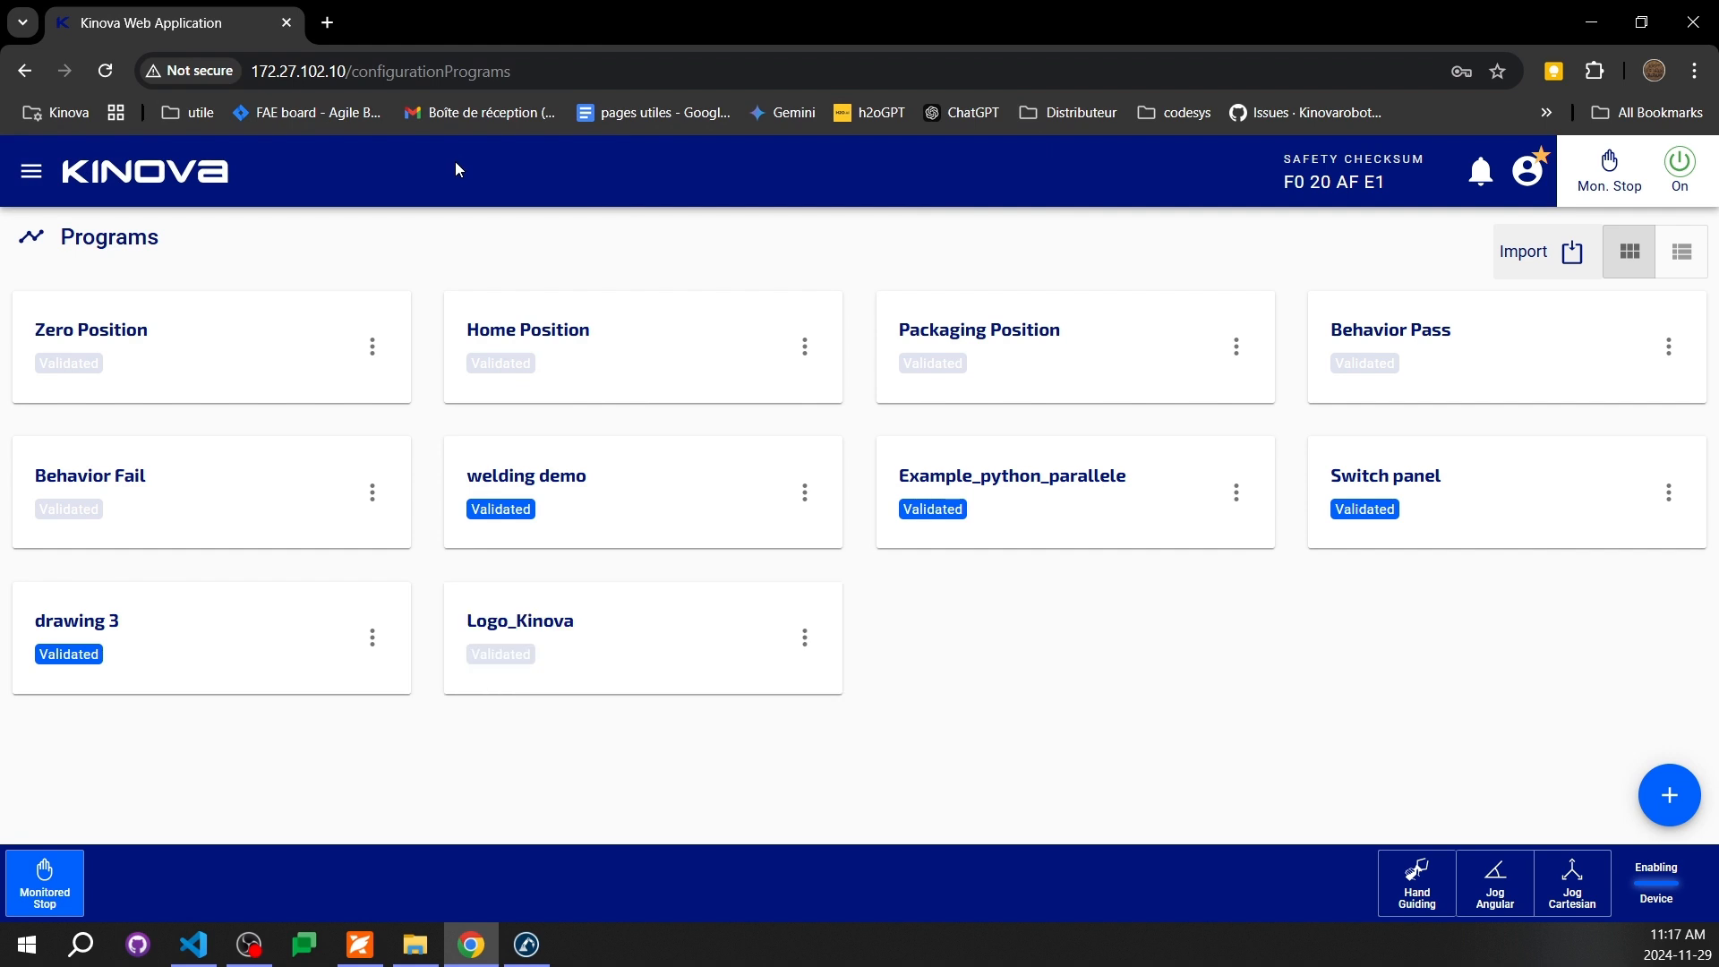
left_click(601, 656)
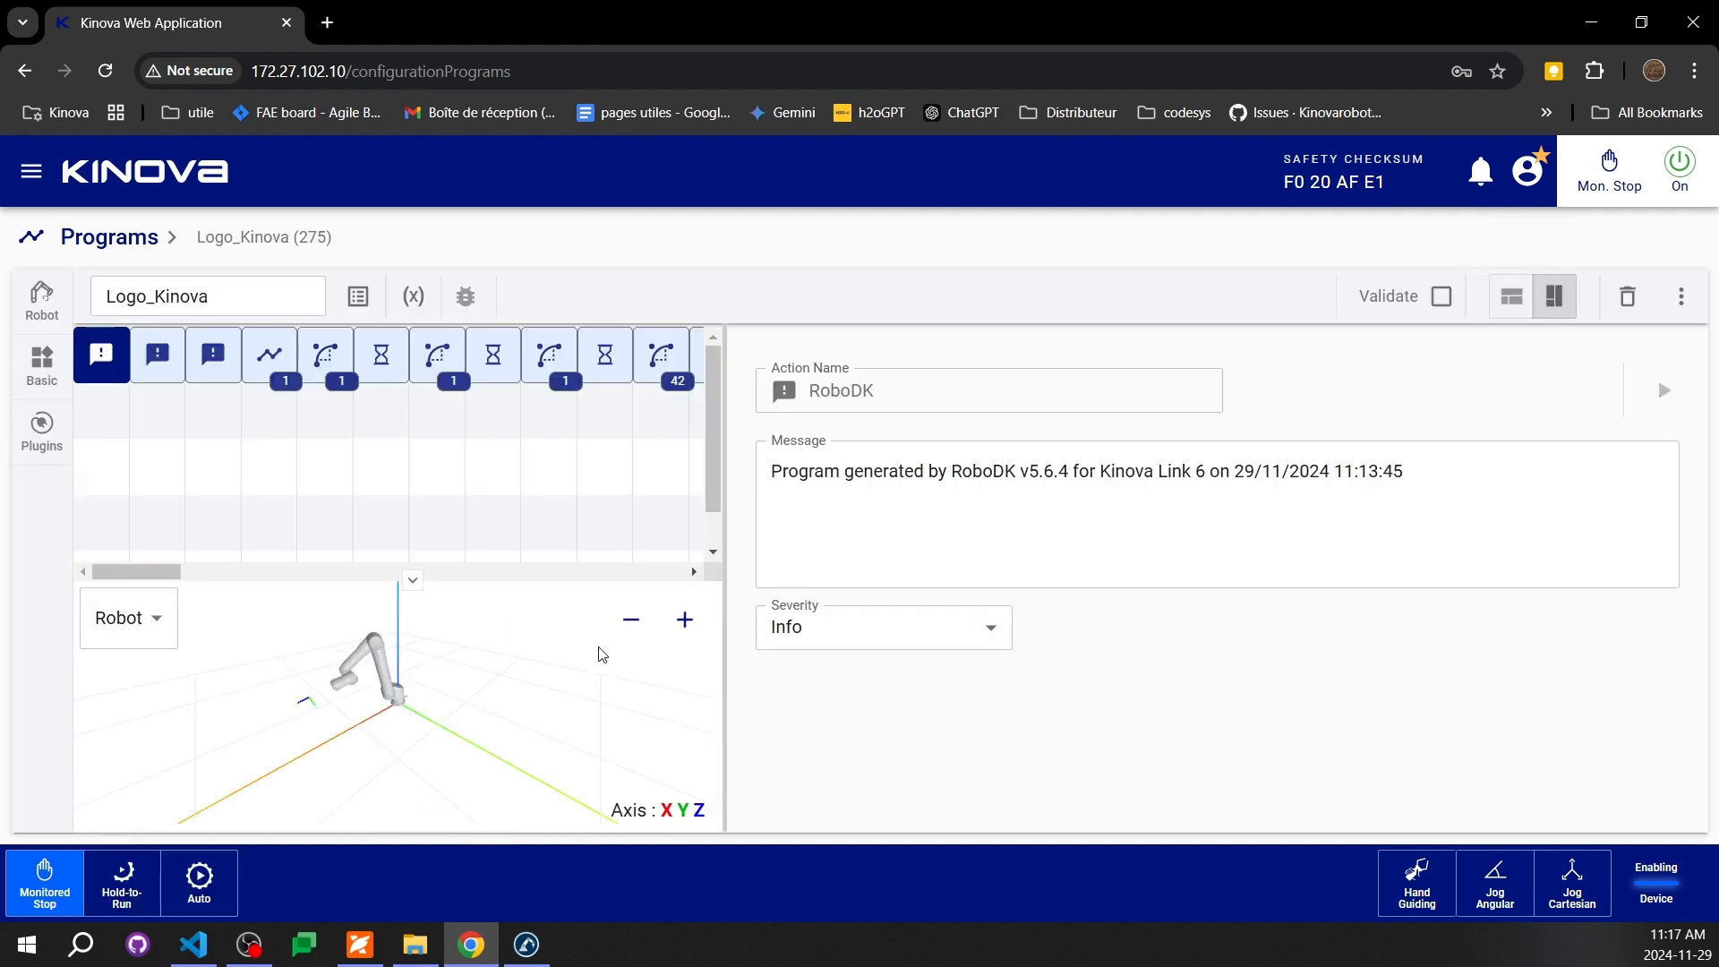